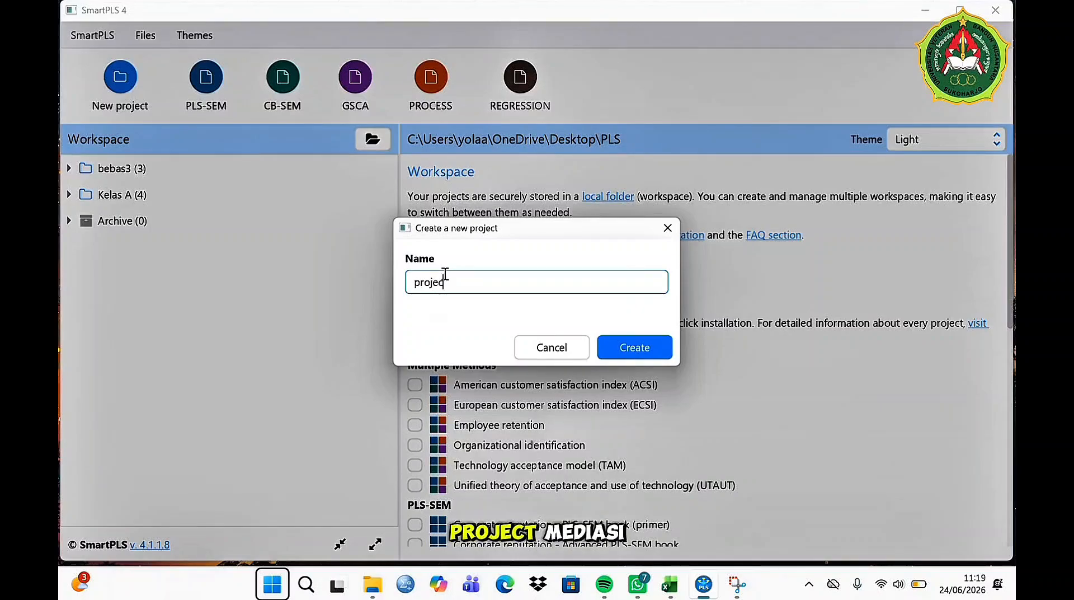
- Create a new project named "project mediasi"
text(me)
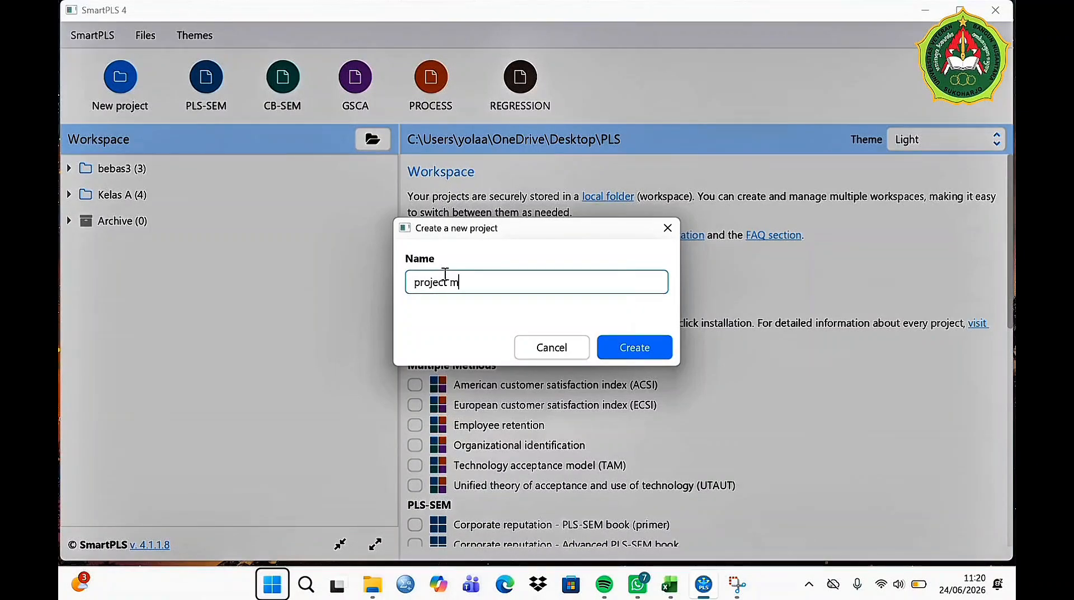
text(diasi)
click(635, 350)
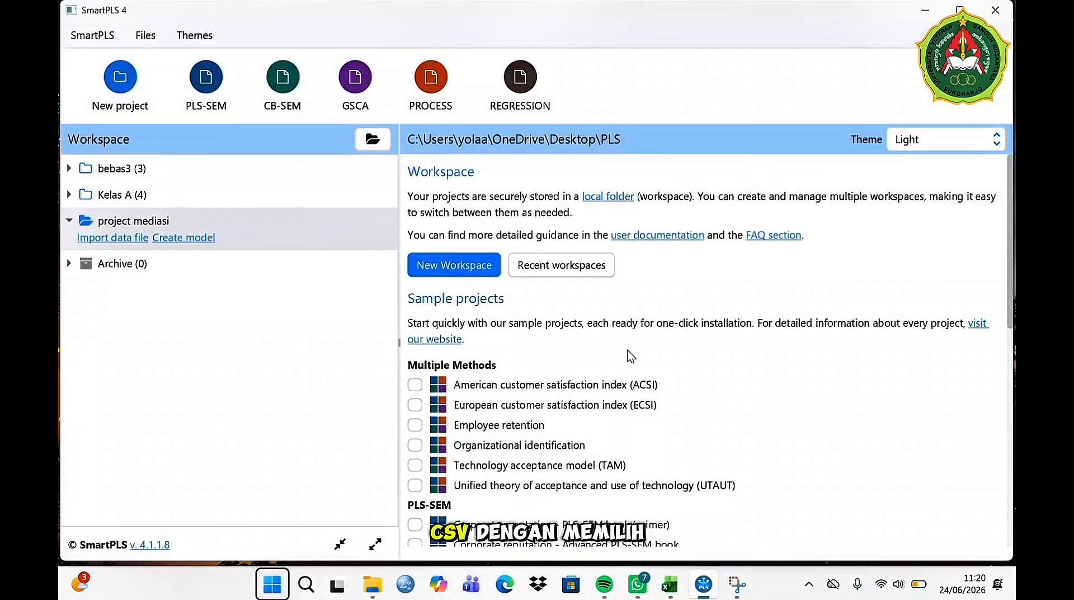
- Import the data file "Data Mediasi 2" into the project mediasi project with the default import settings
click(133, 238)
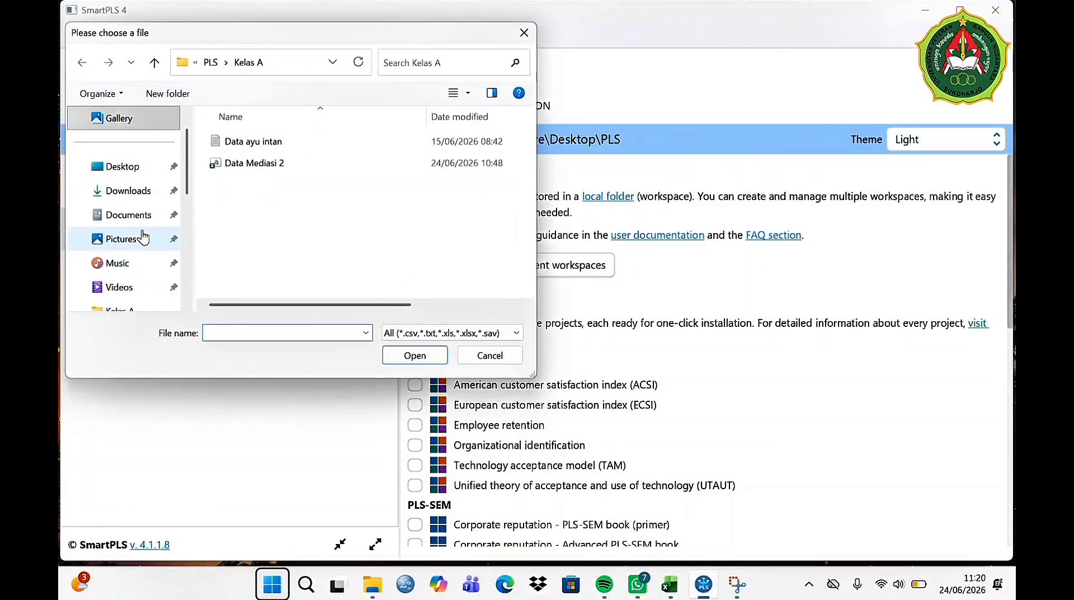
click(250, 164)
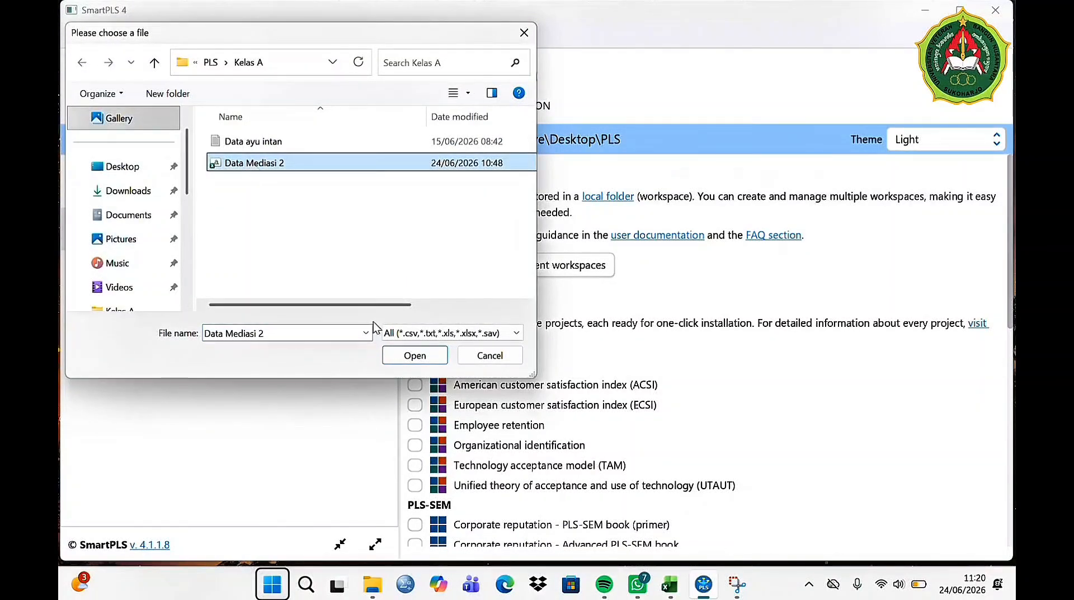
click(405, 361)
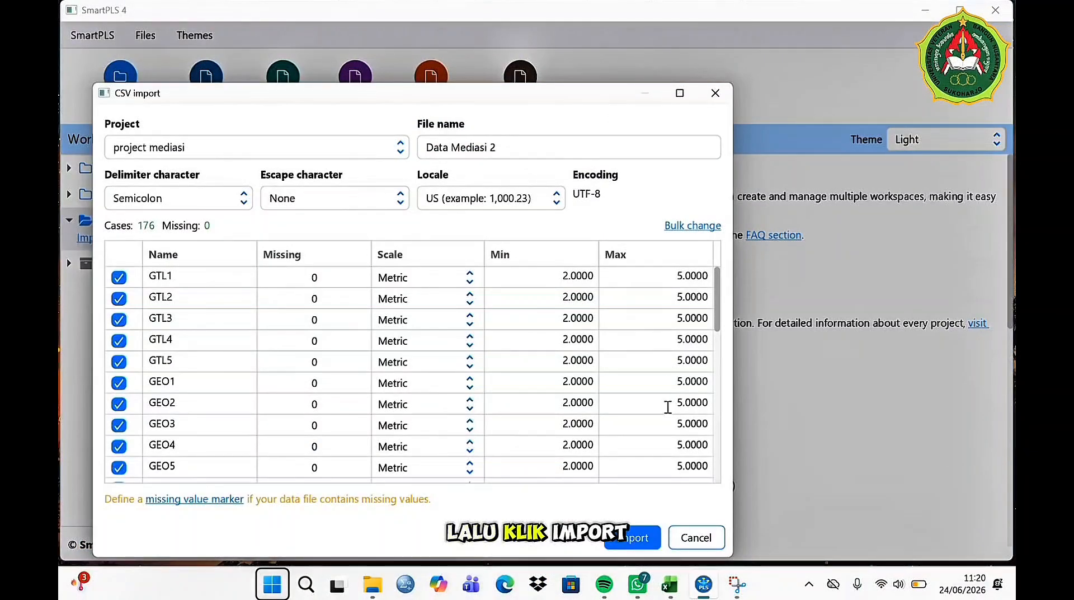
click(634, 538)
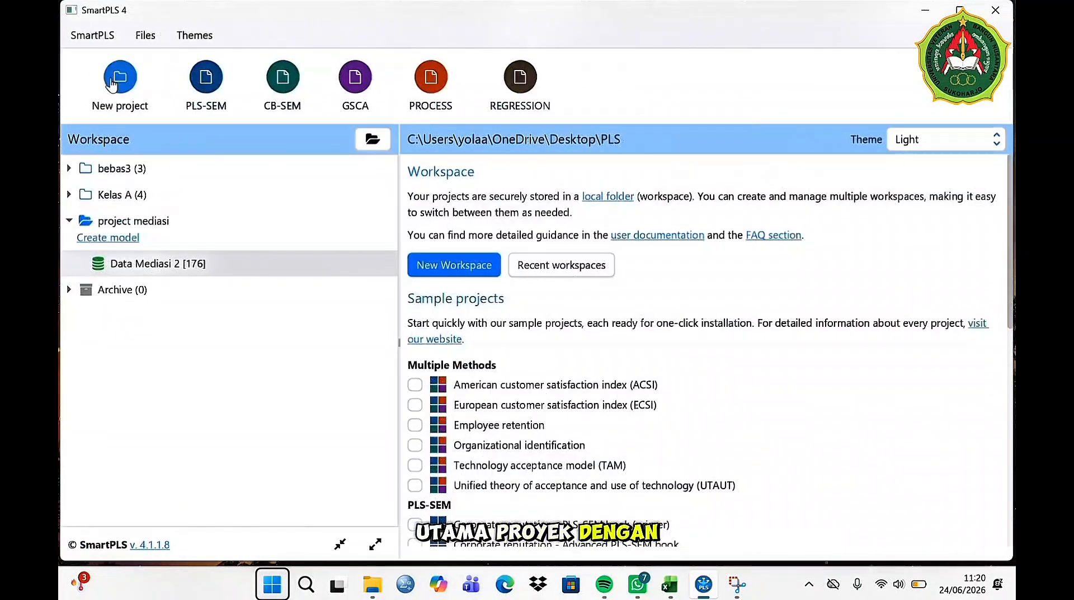
- Create a PLS-SEM model named "projek mediasi" in the project mediasi project
click(108, 78)
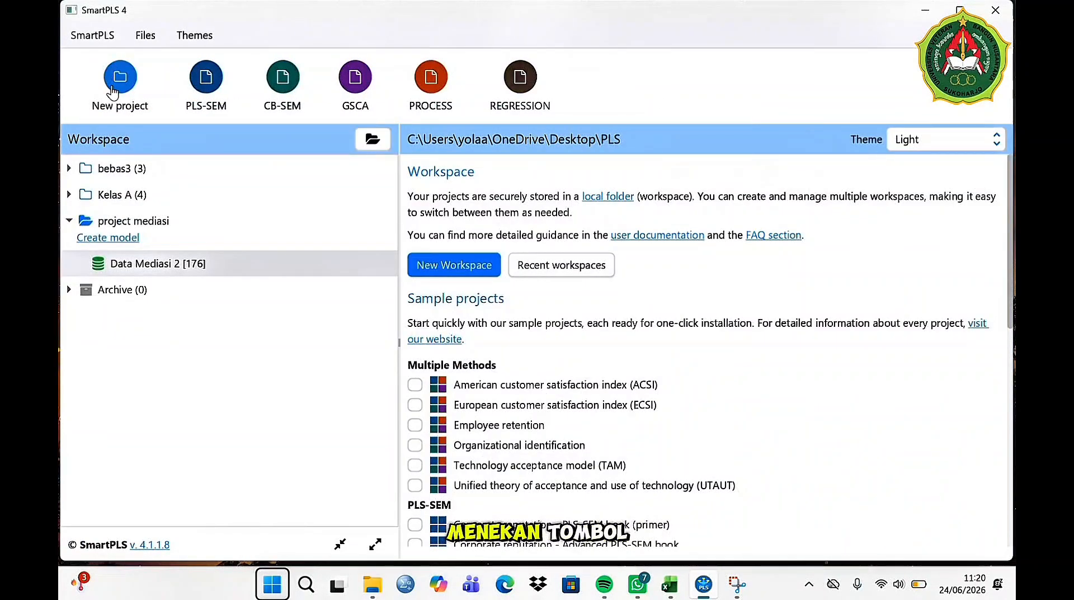
click(132, 240)
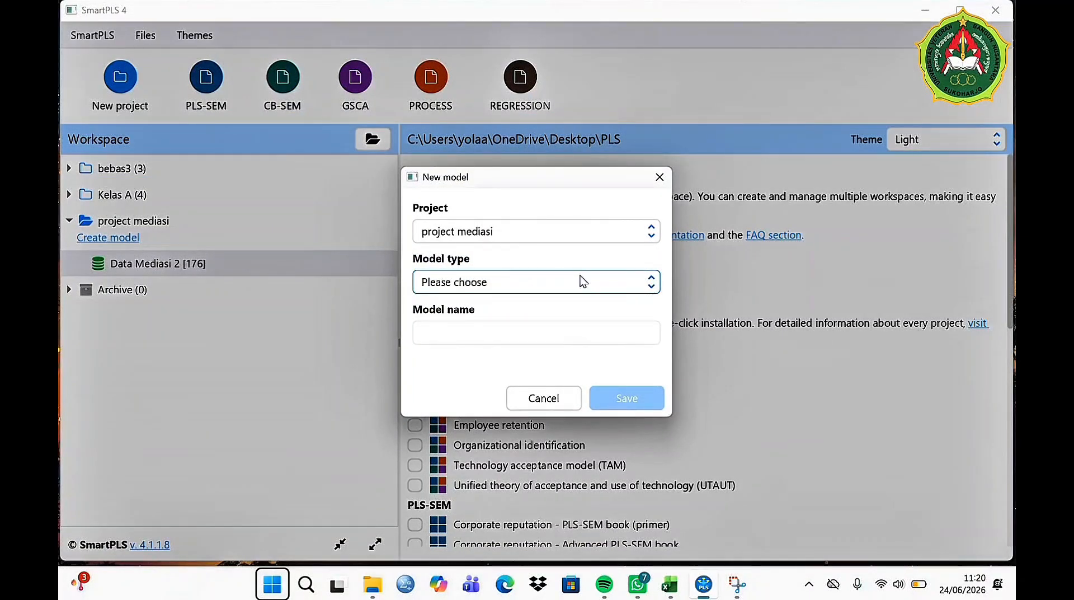
click(619, 281)
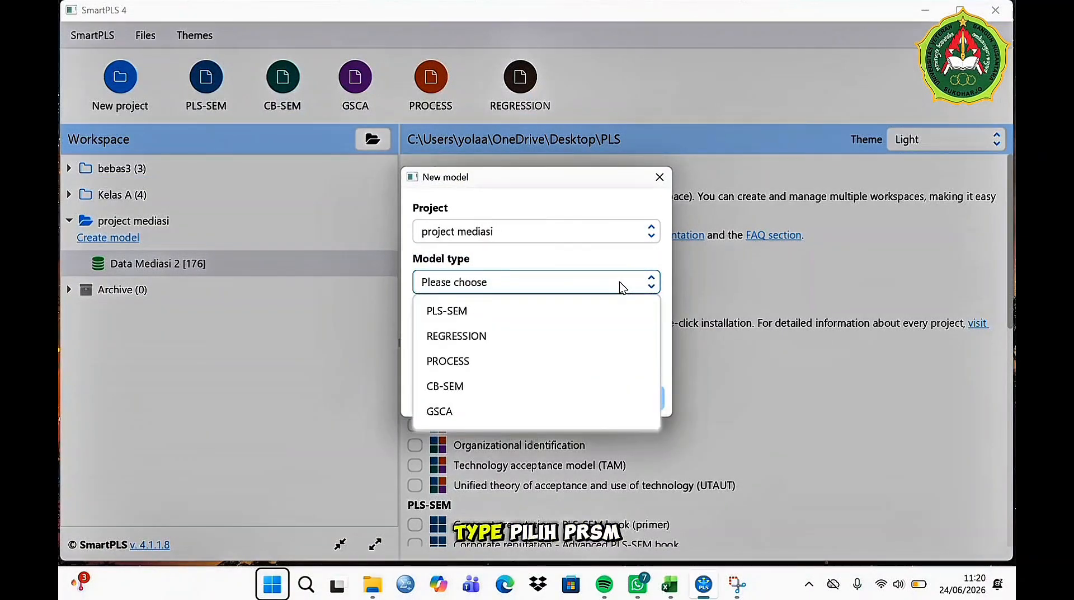
click(548, 310)
click(549, 331)
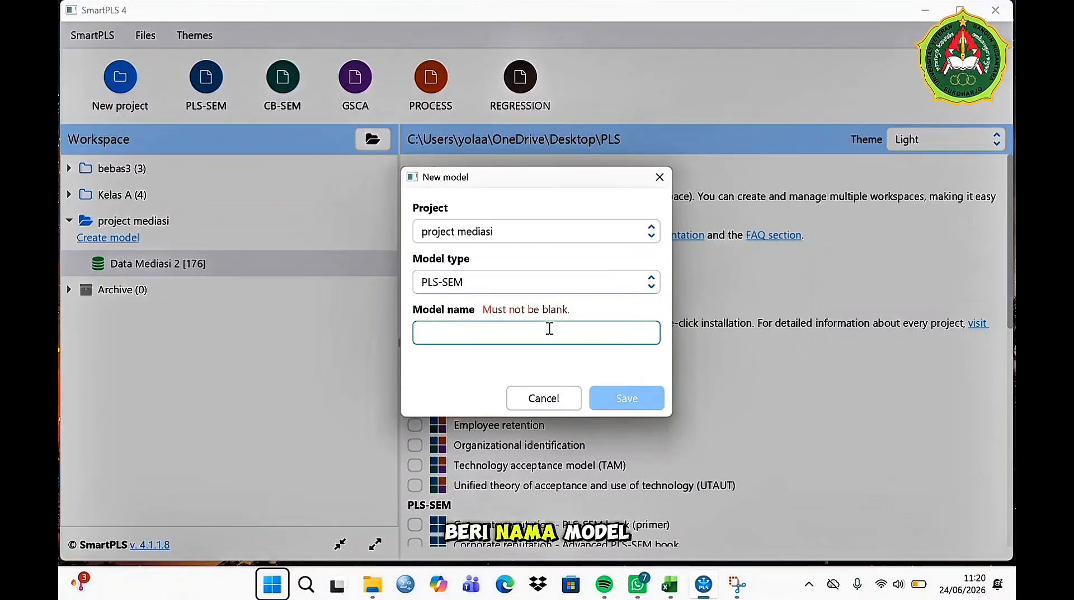
text(pr)
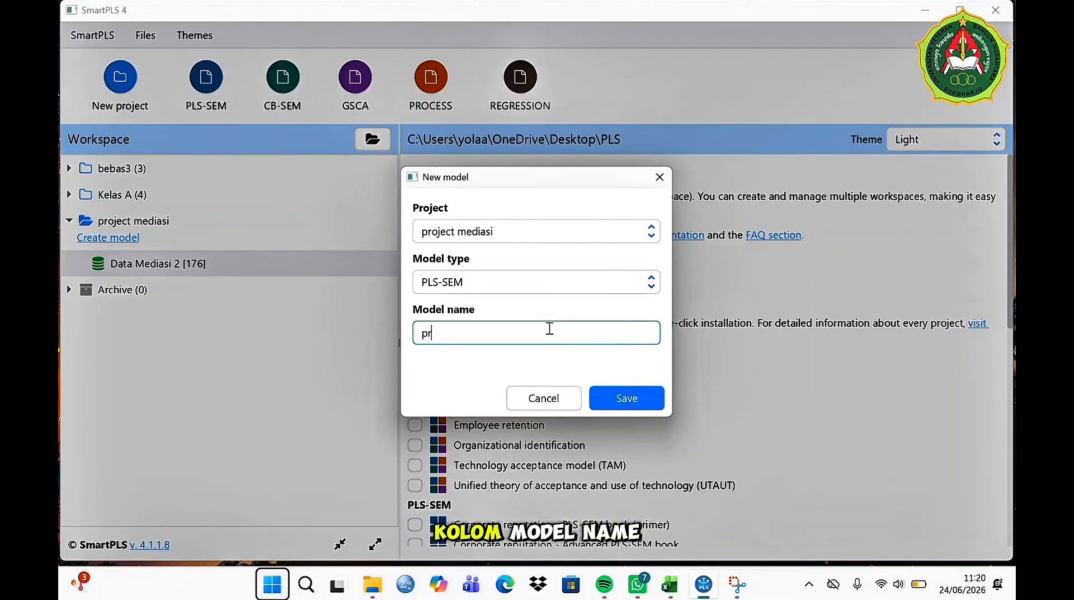
text(ojek)
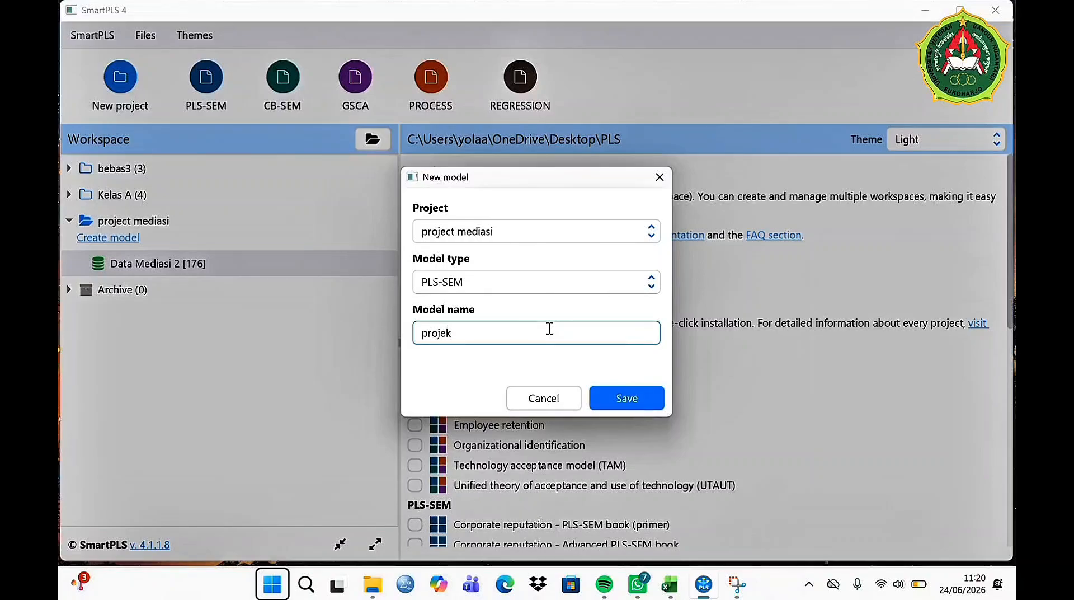
text( mediasi)
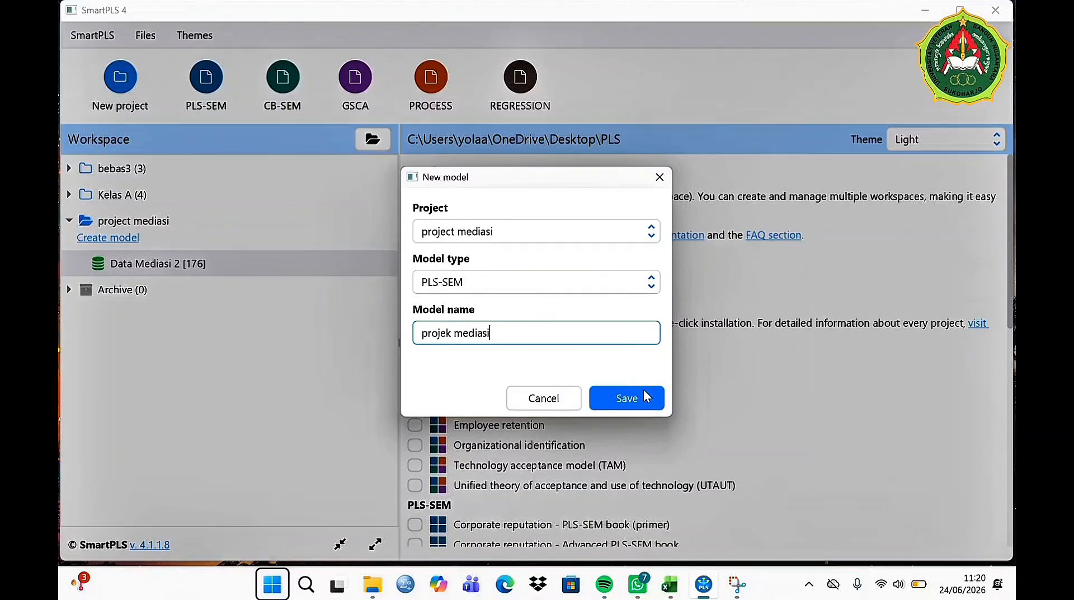
click(644, 394)
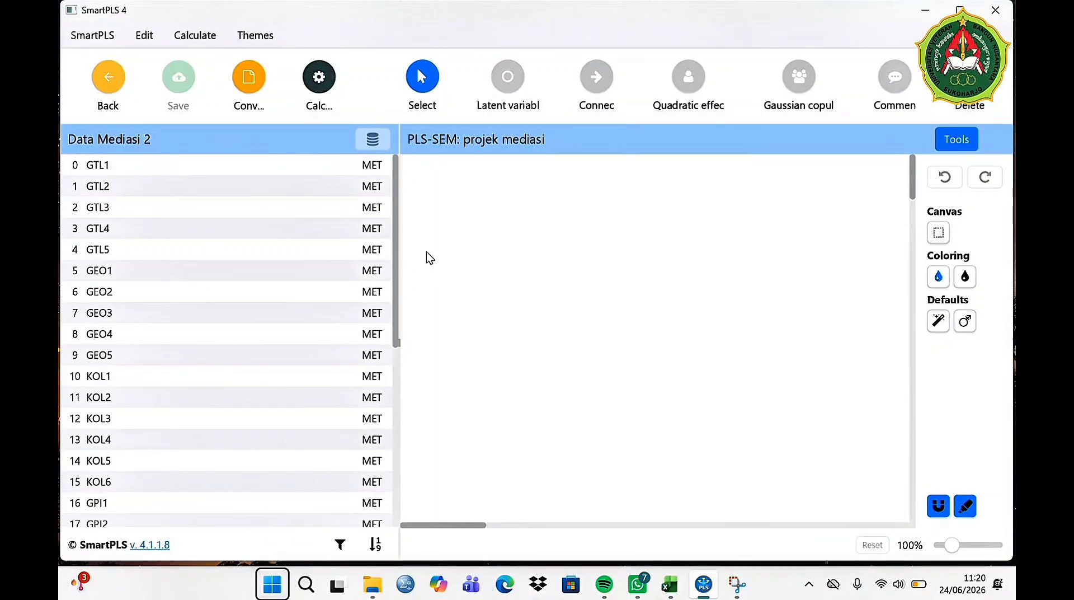
- Add a latent variable named GTL to the model canvas from the indicators GTL1 to GTL5
click(343, 167)
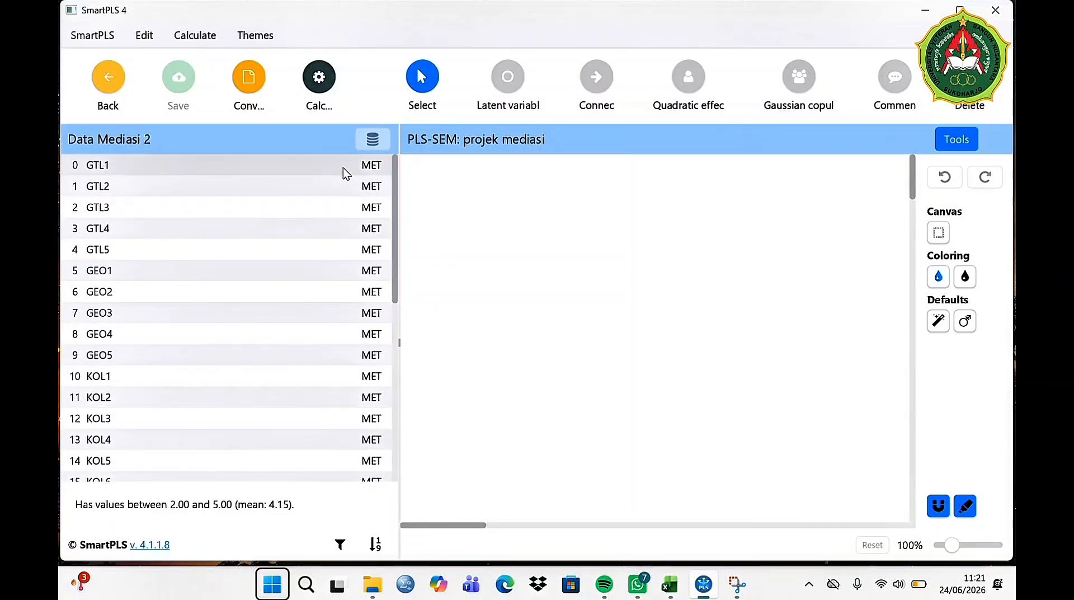
shift+click(268, 257)
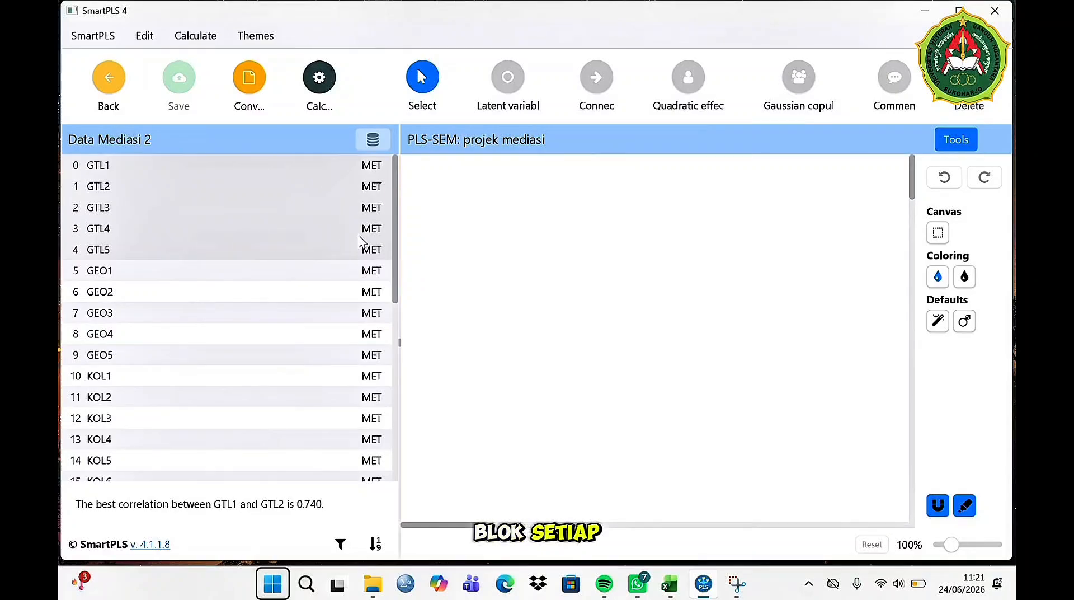
drag(399, 236, 459, 247)
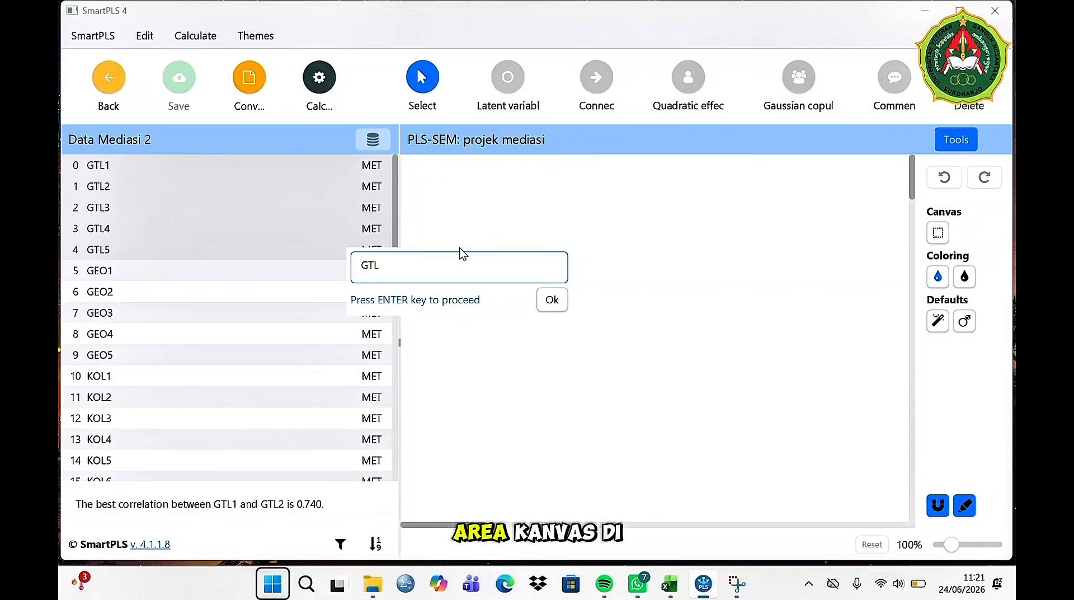
click(550, 300)
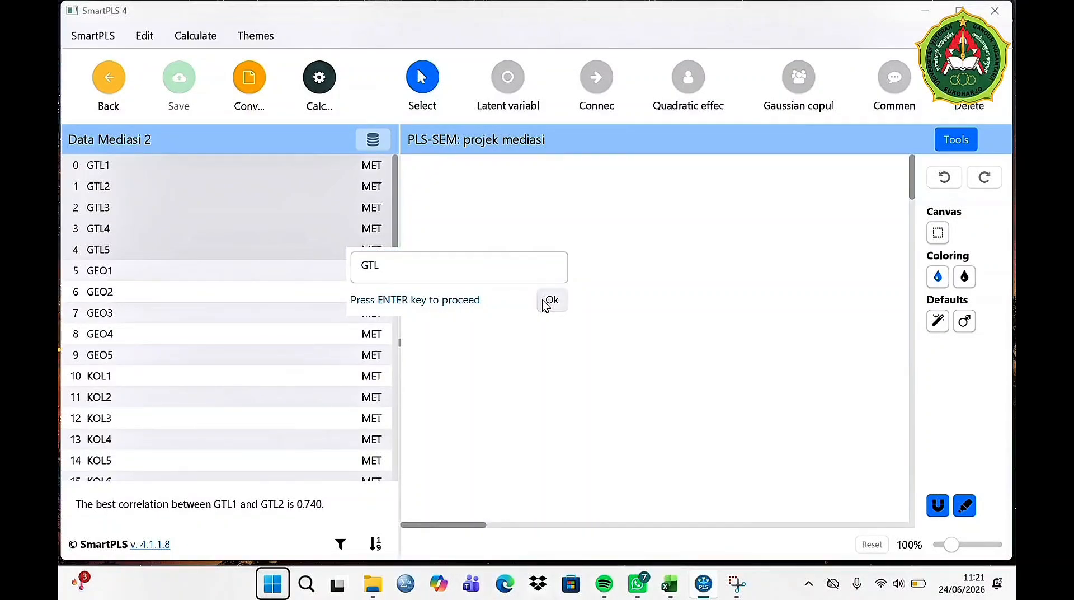
- Align the GTL indicators to the left of their latent variable and position the construct near the canvas's upper-left corner
click(463, 253)
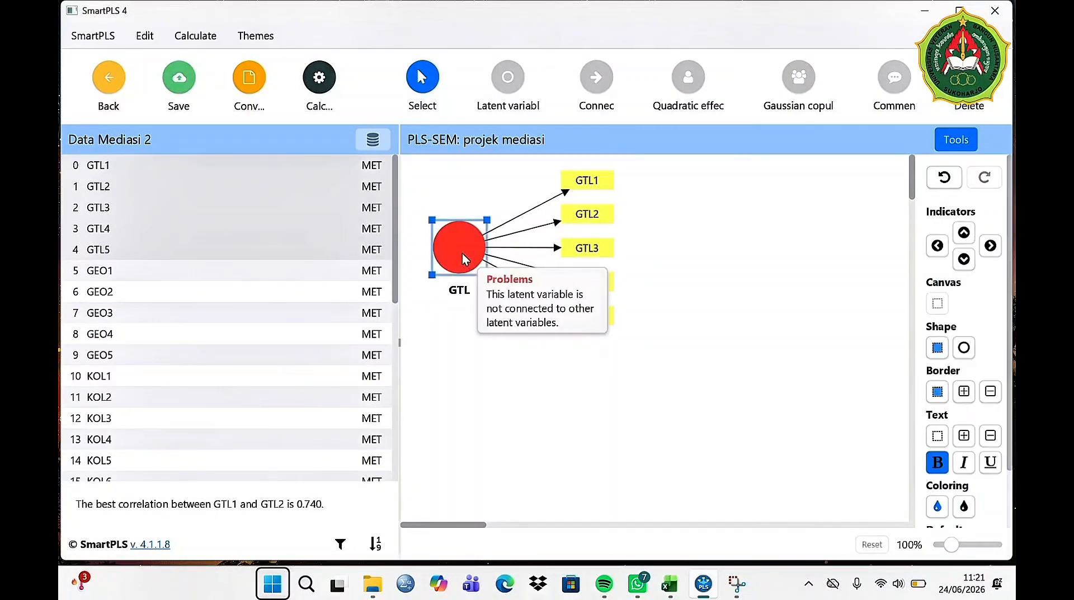
drag(462, 253, 596, 325)
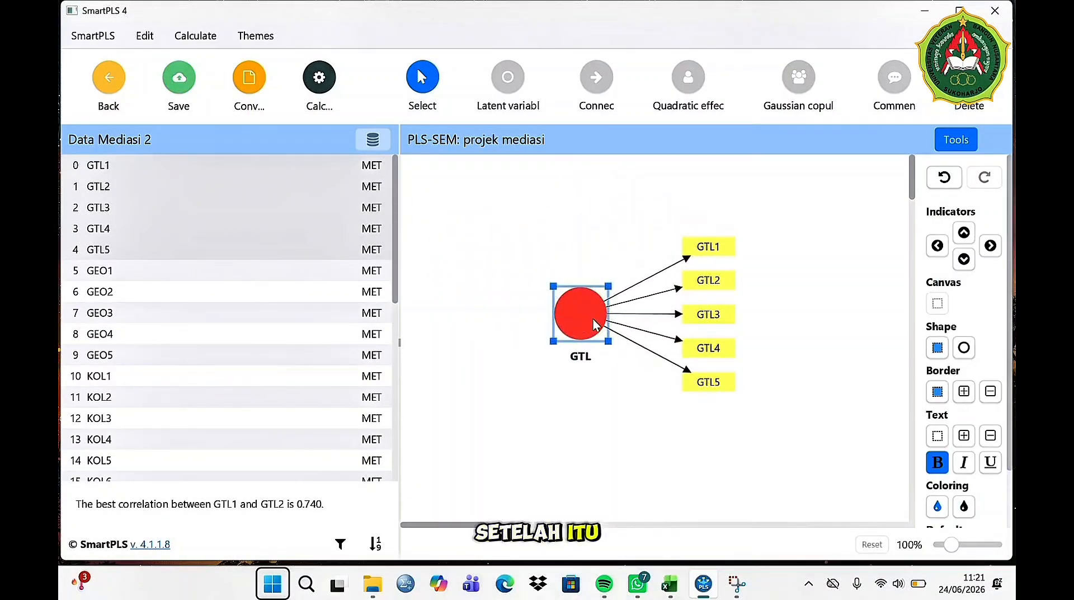
click(937, 245)
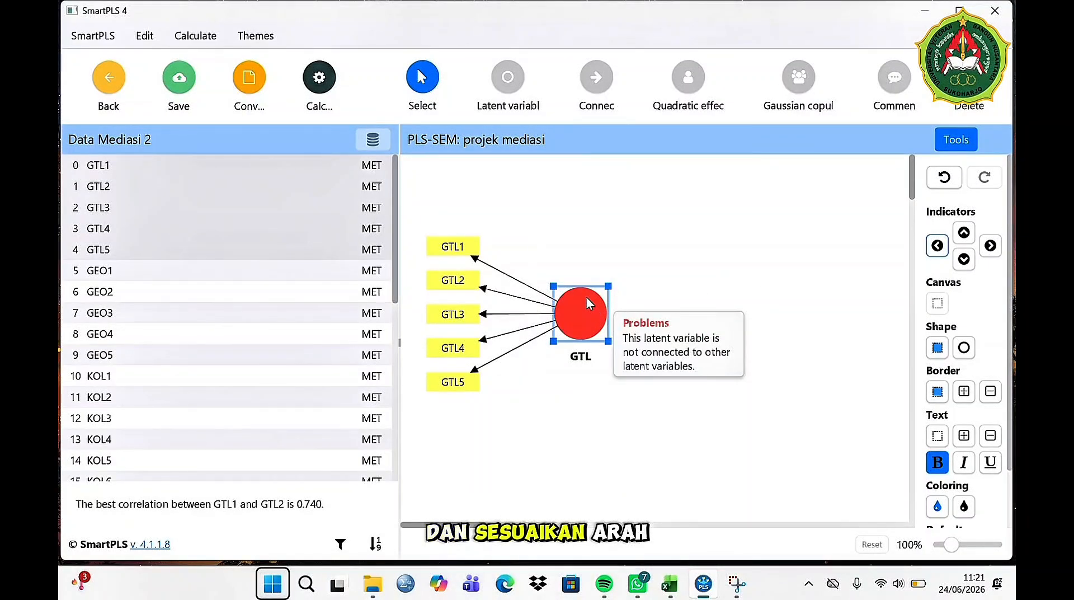
drag(586, 297, 595, 267)
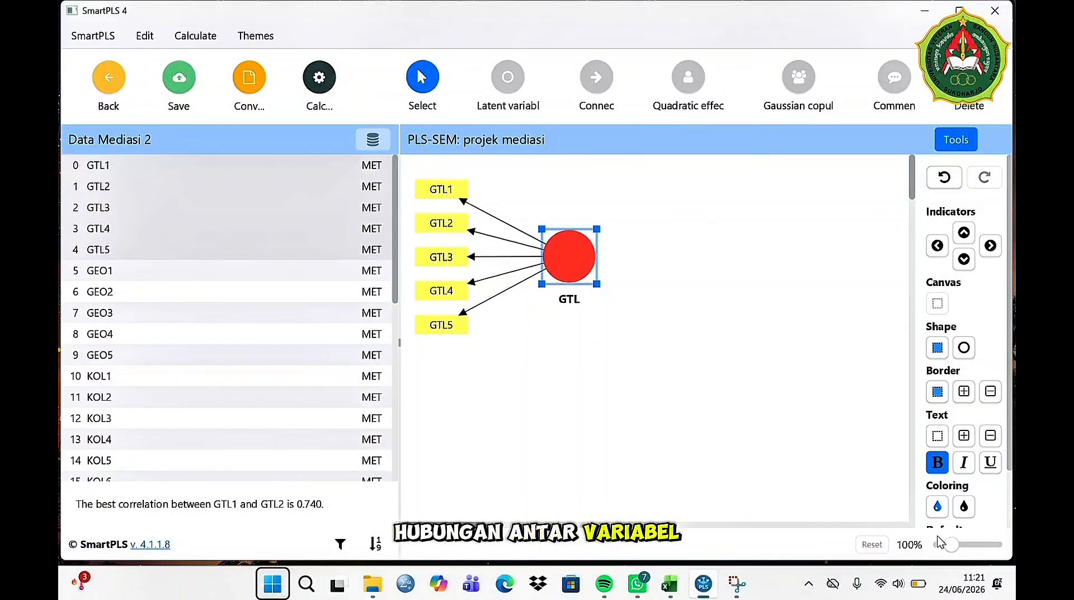
- Add a latent variable named GEO below GTL from the indicators GEO1 to GEO5
drag(951, 546, 946, 546)
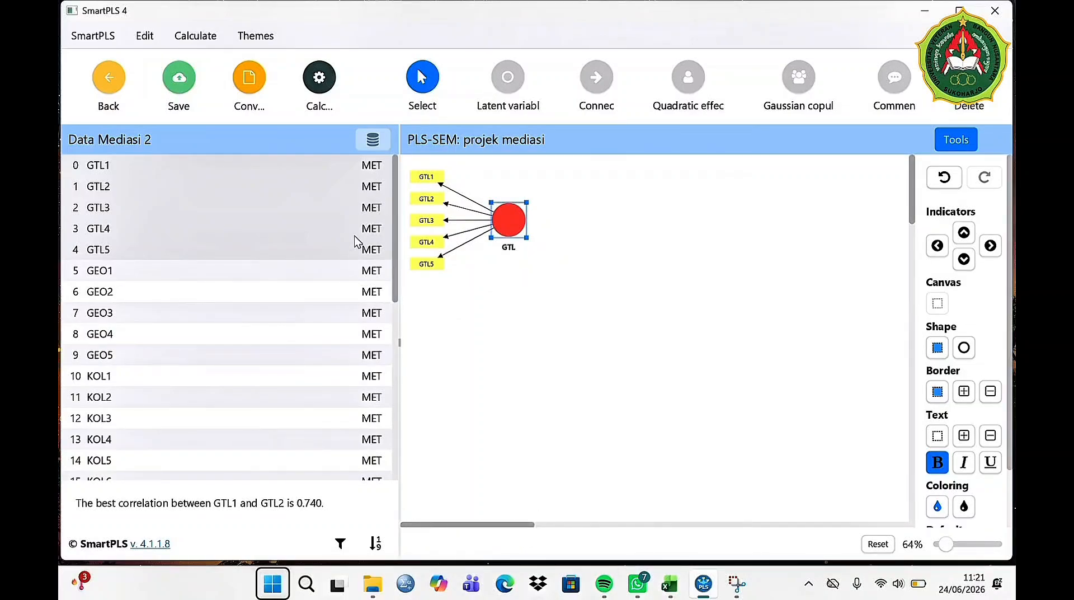
click(347, 275)
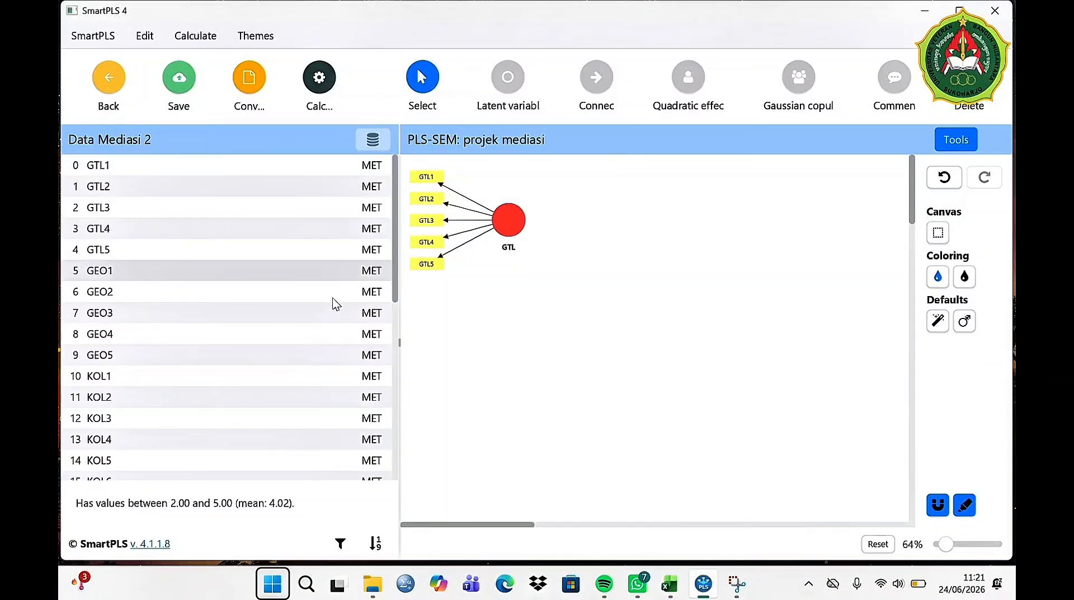
shift+click(190, 358)
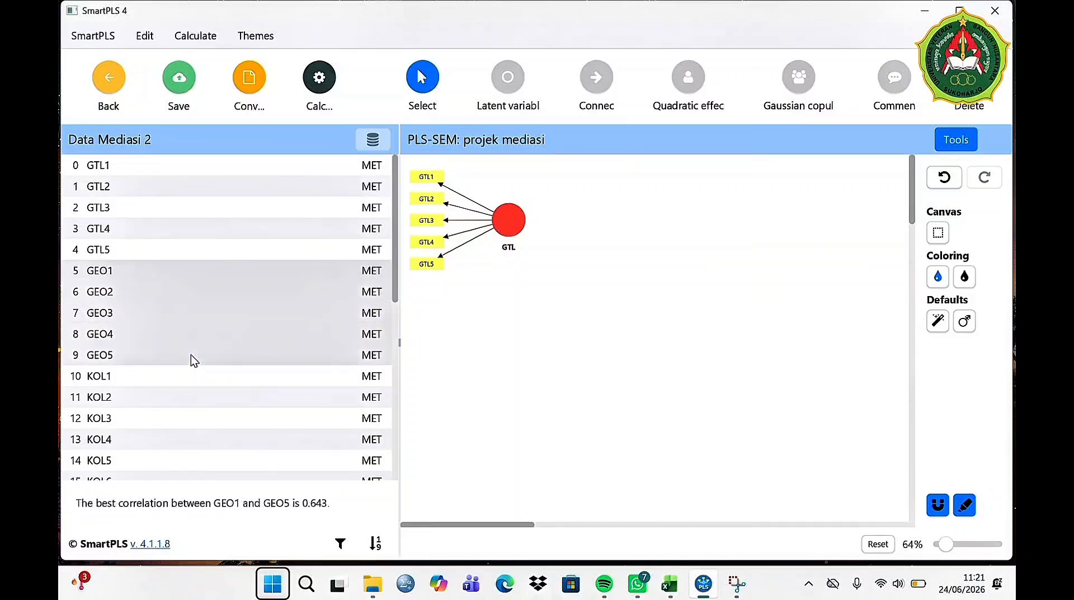
drag(190, 358, 375, 314)
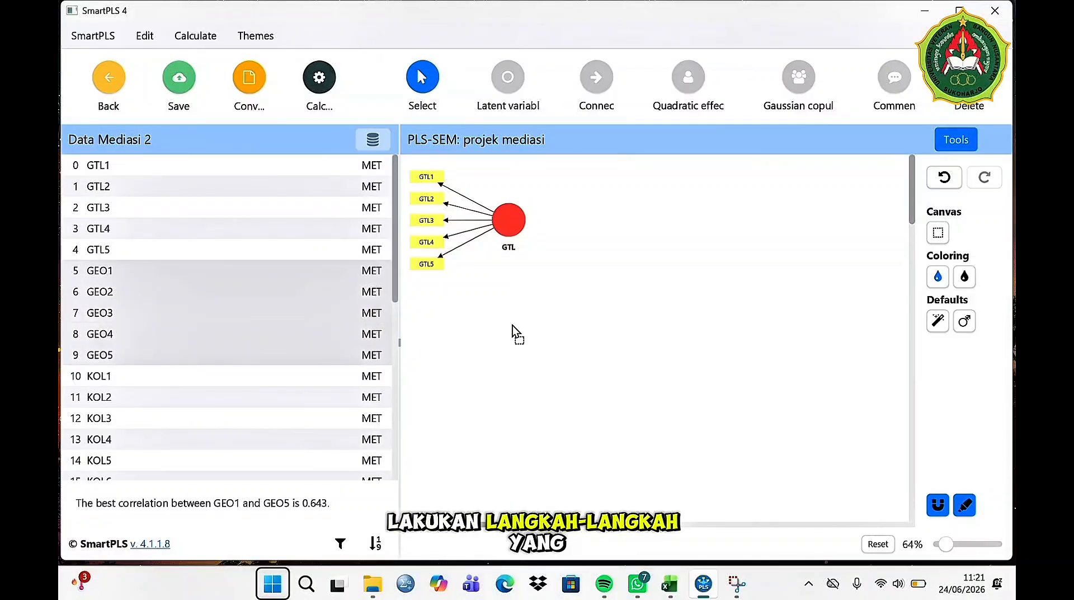
drag(512, 332, 513, 329)
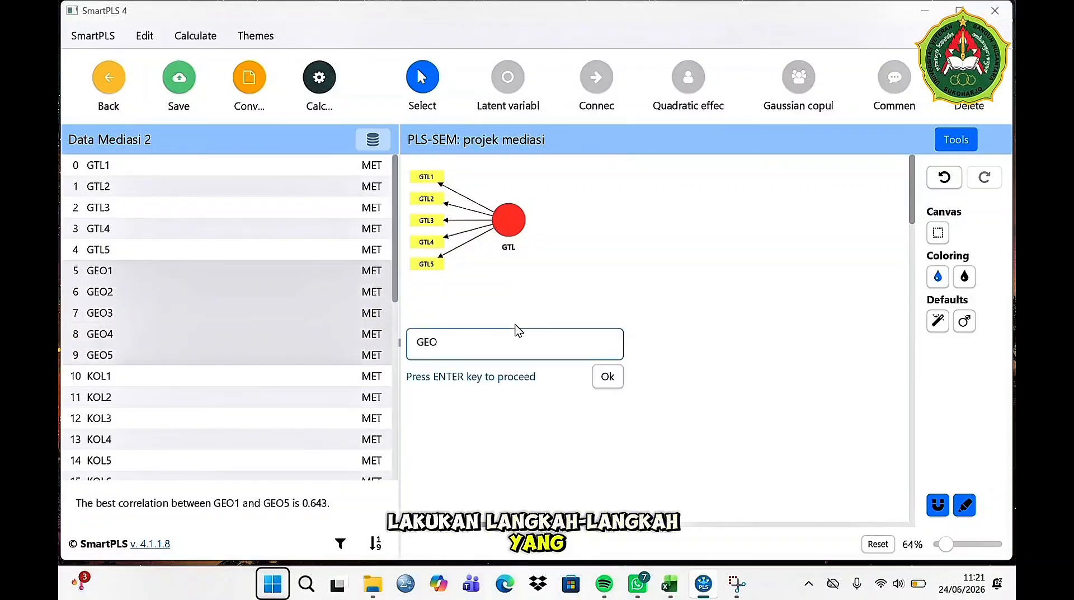
click(606, 378)
- Align the GEO indicators to the left of their latent variable, then move GEO well below GTL and GTL slightly down
click(525, 334)
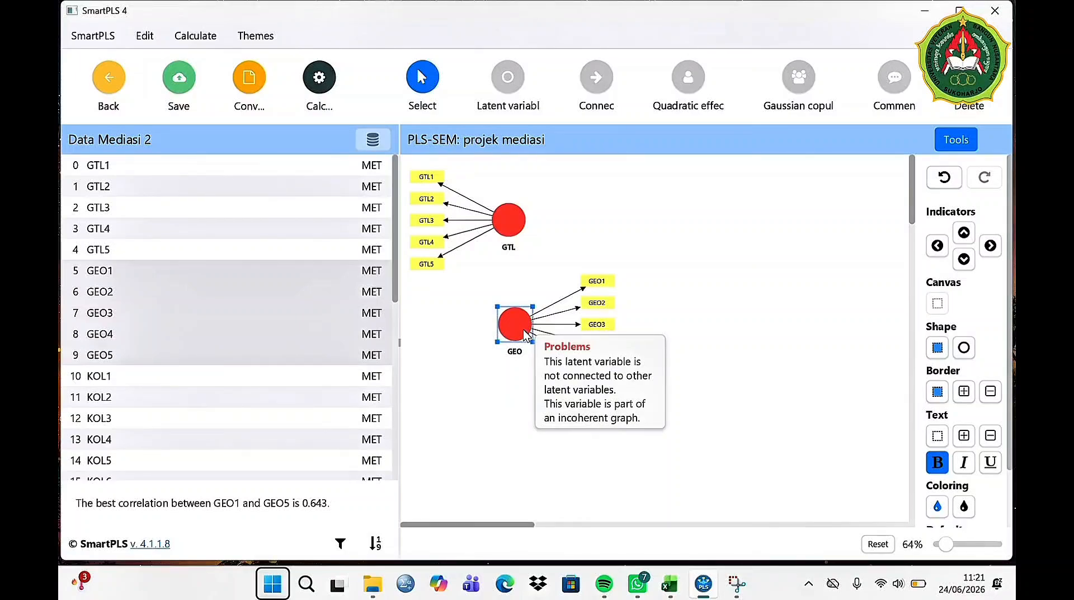
click(937, 245)
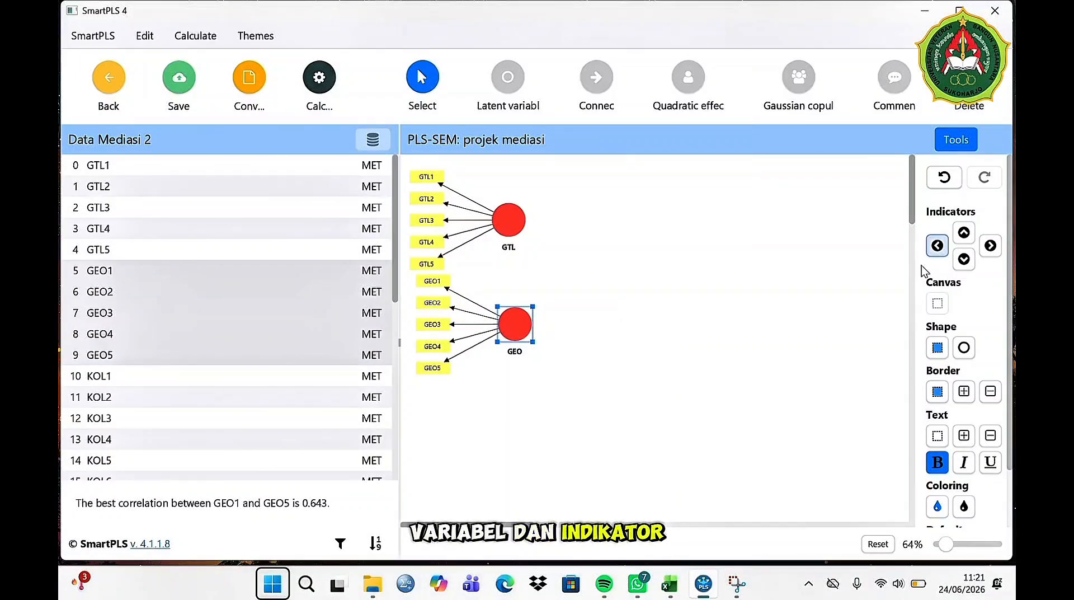
drag(513, 332, 510, 415)
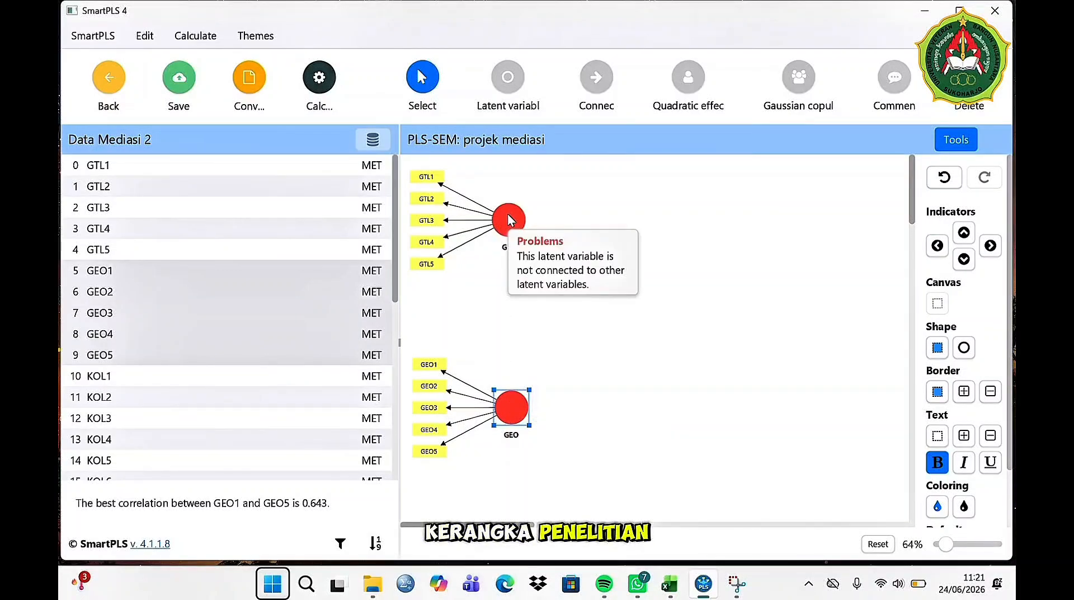
drag(508, 214, 507, 229)
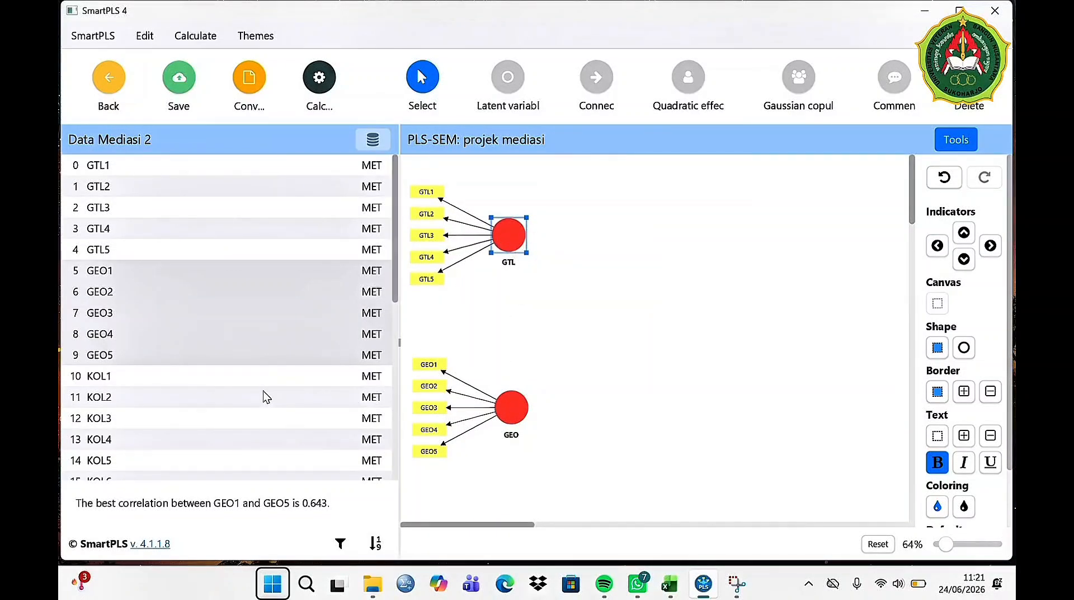
- Add a latent variable named KOL to the model canvas from the indicators KOL1 to KOL6
scroll(262, 390, down, 5)
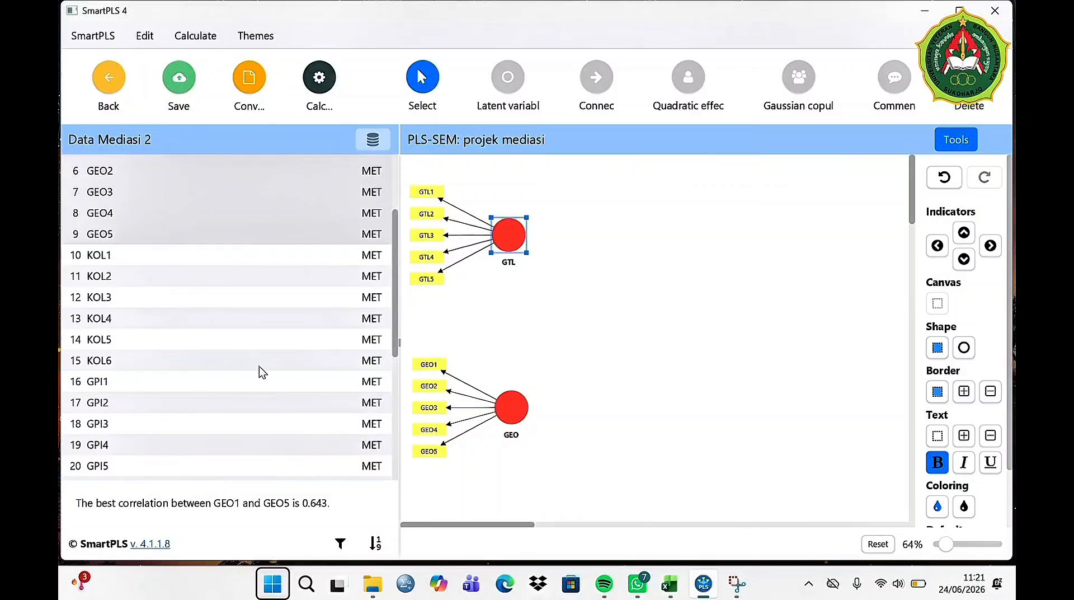
click(263, 257)
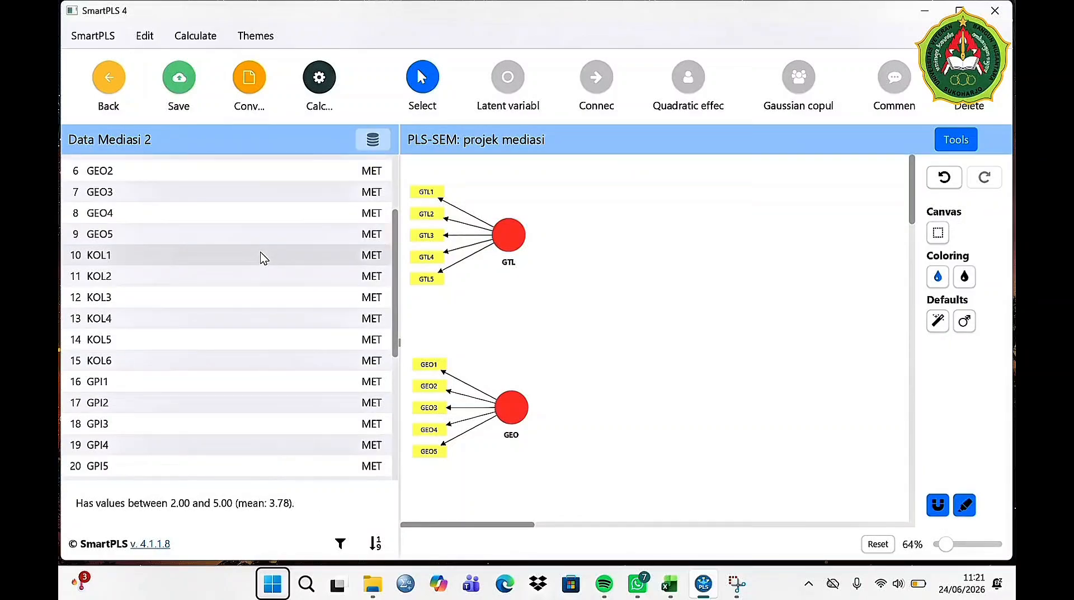
shift+click(179, 367)
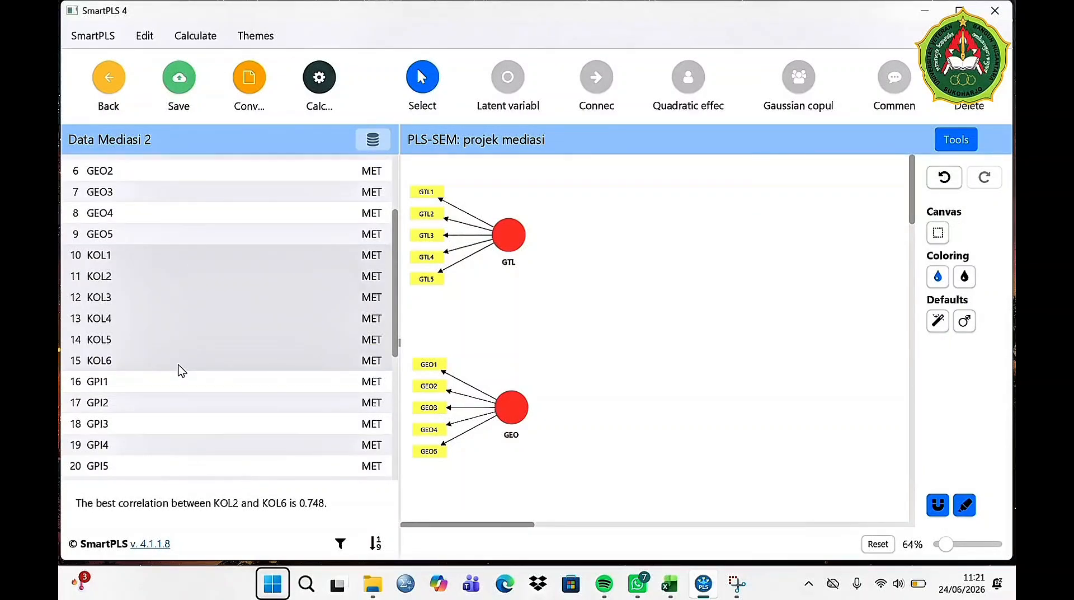
drag(408, 338, 412, 343)
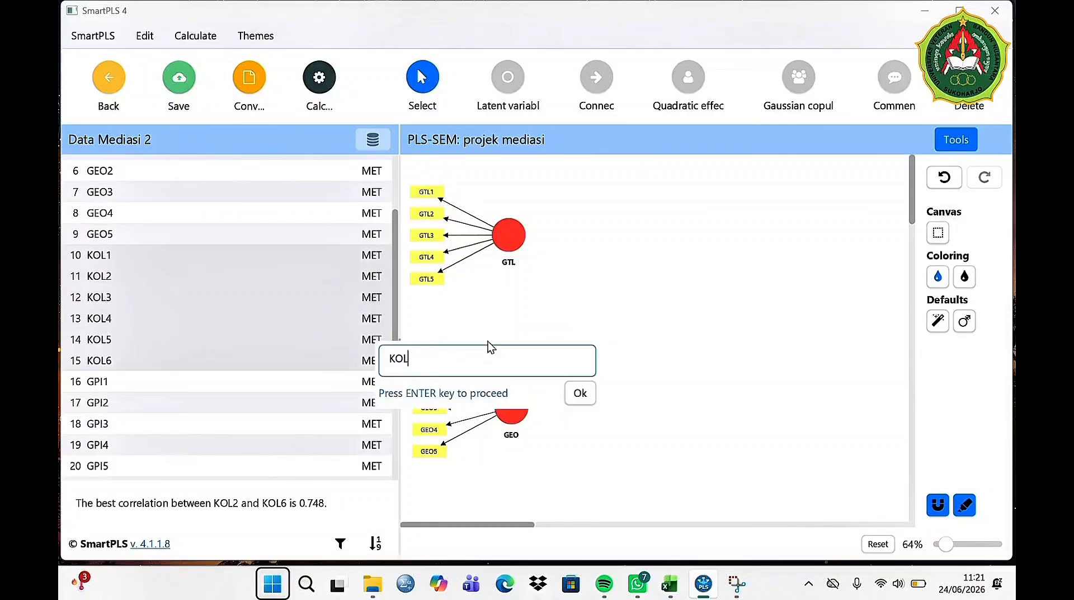
click(581, 394)
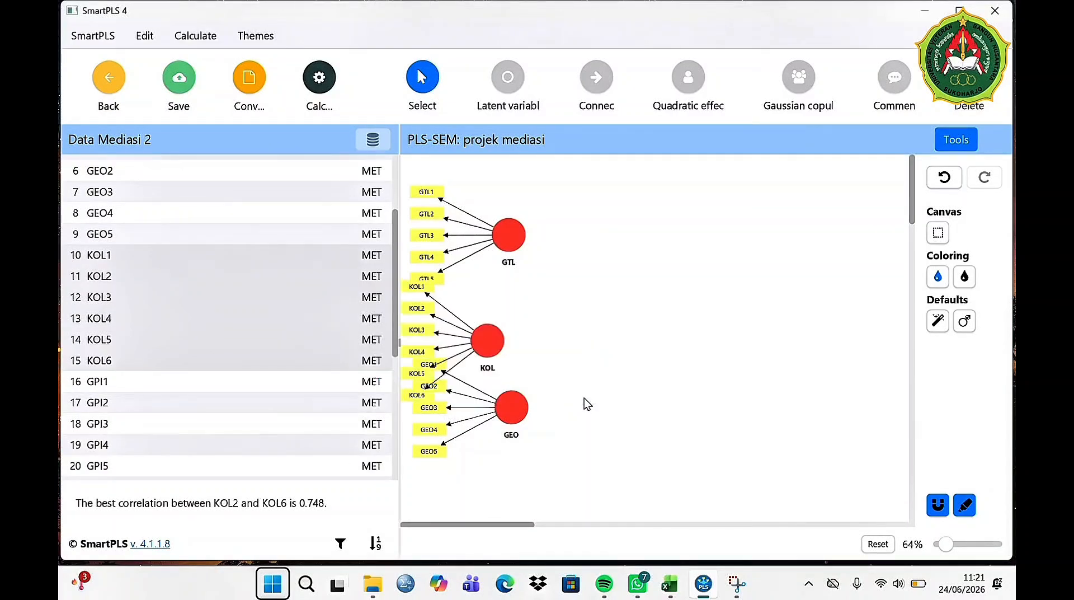
- Align the KOL indicators below their latent variable and position the construct to the right of GEO
drag(489, 344, 723, 343)
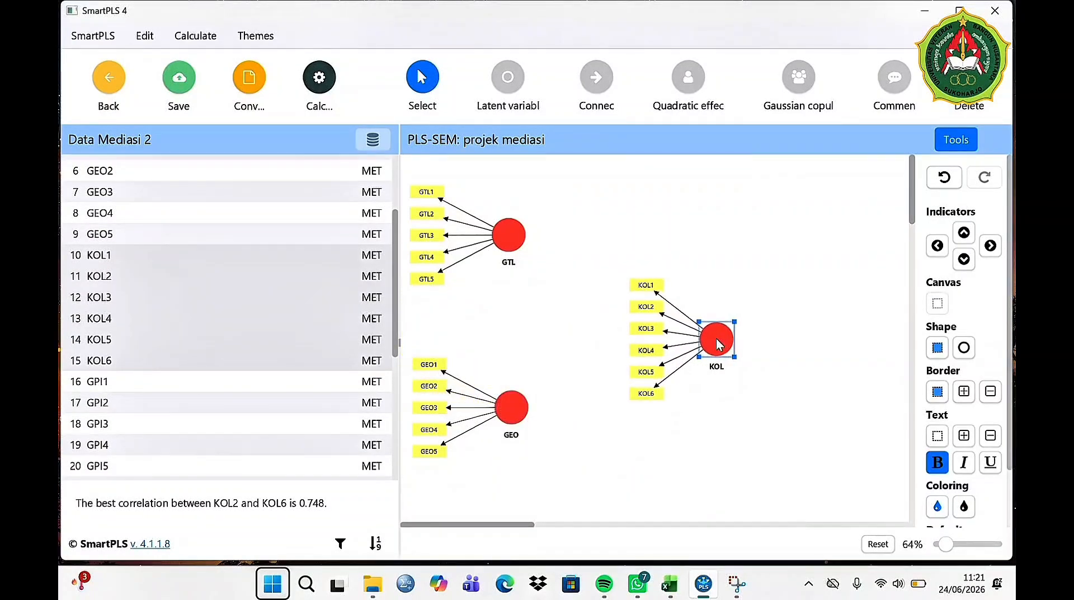
click(963, 259)
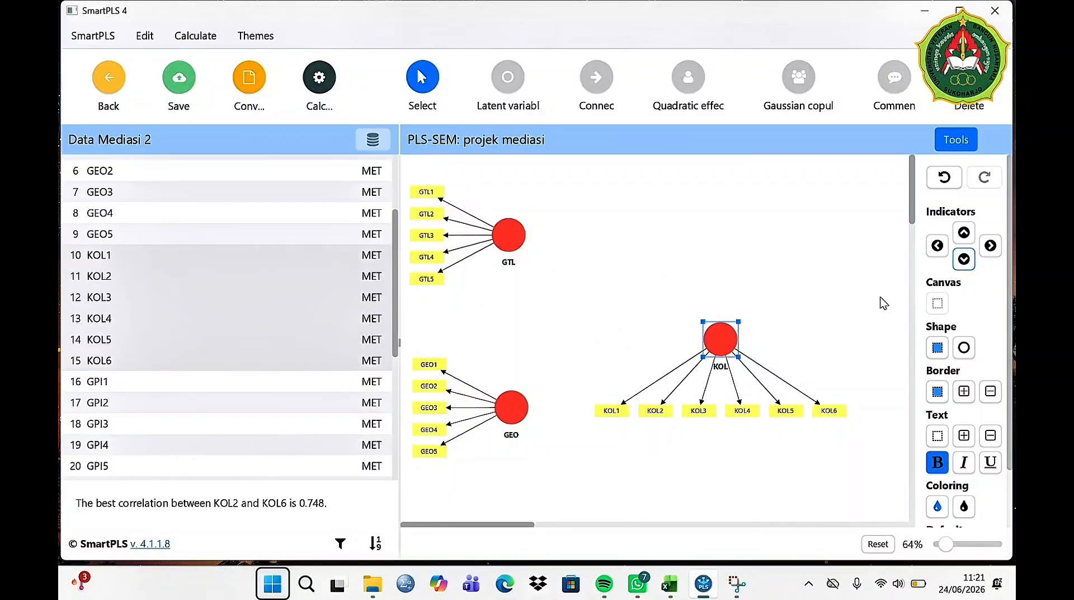
drag(722, 343, 661, 418)
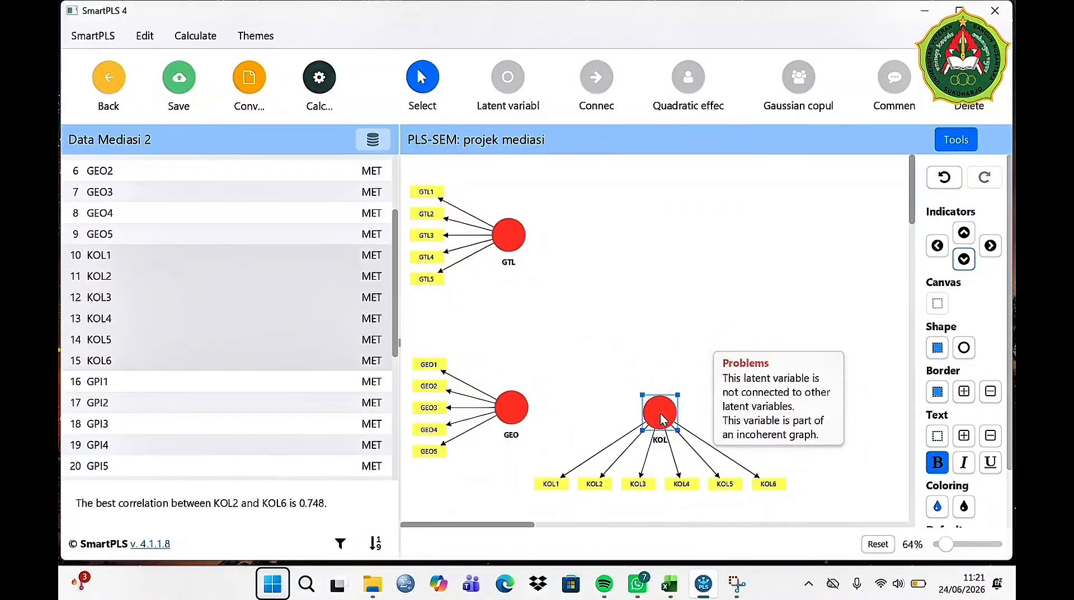
- Add a latent variable named GPI to the model canvas from the indicators GPI1 to GPI9
scroll(297, 367, down, 3)
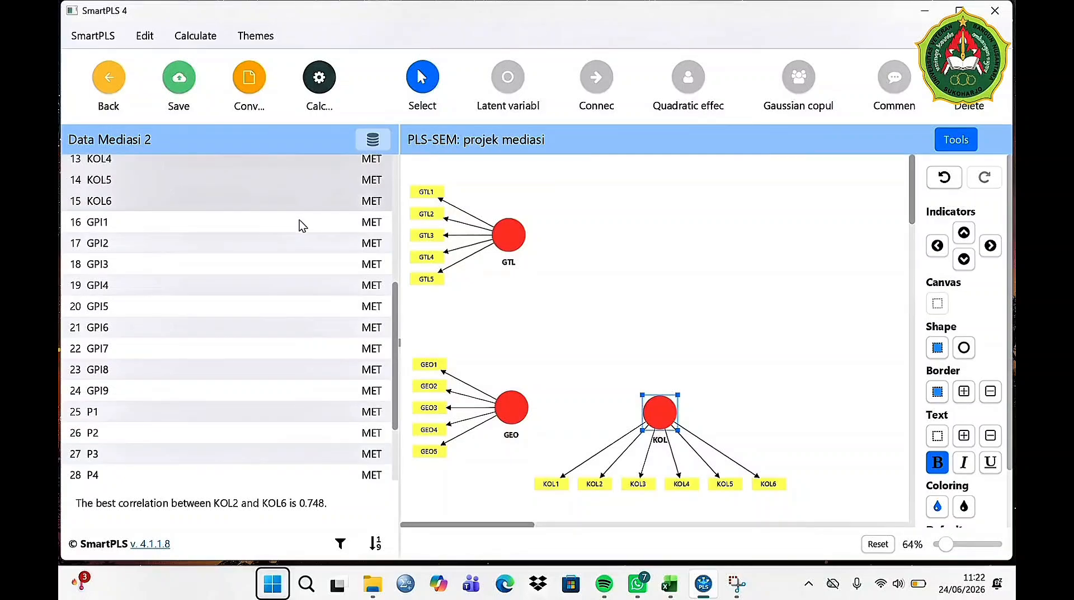
click(300, 220)
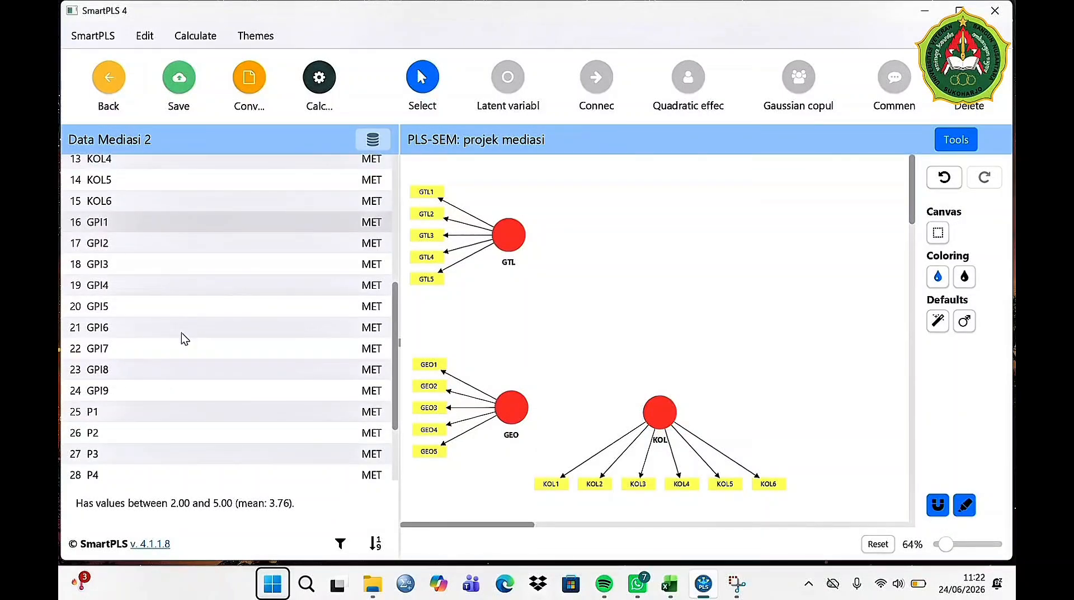
shift+click(138, 394)
drag(241, 356, 311, 348)
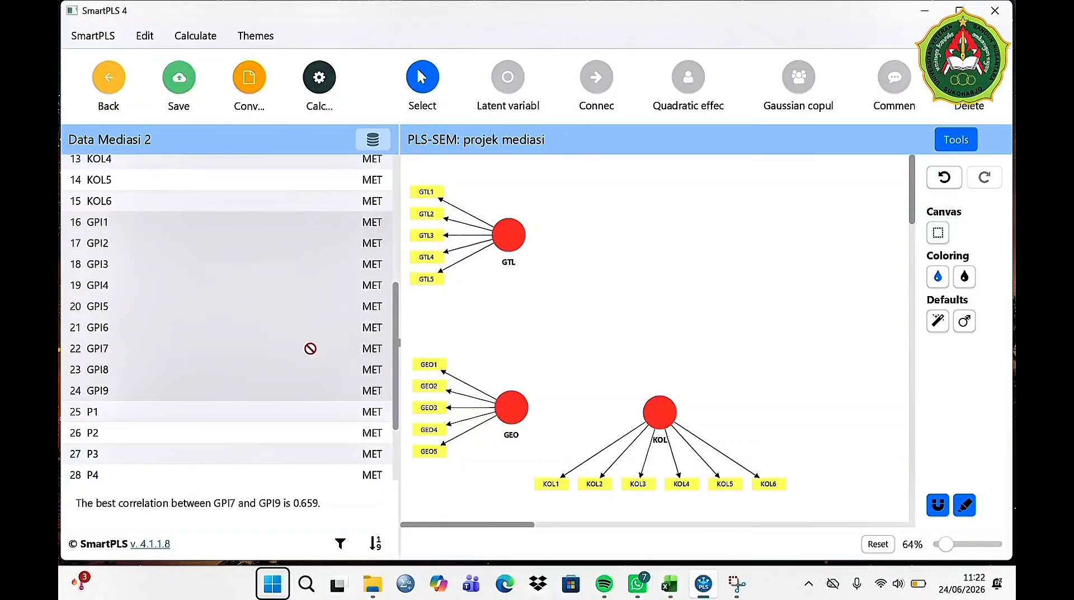
drag(476, 351, 510, 343)
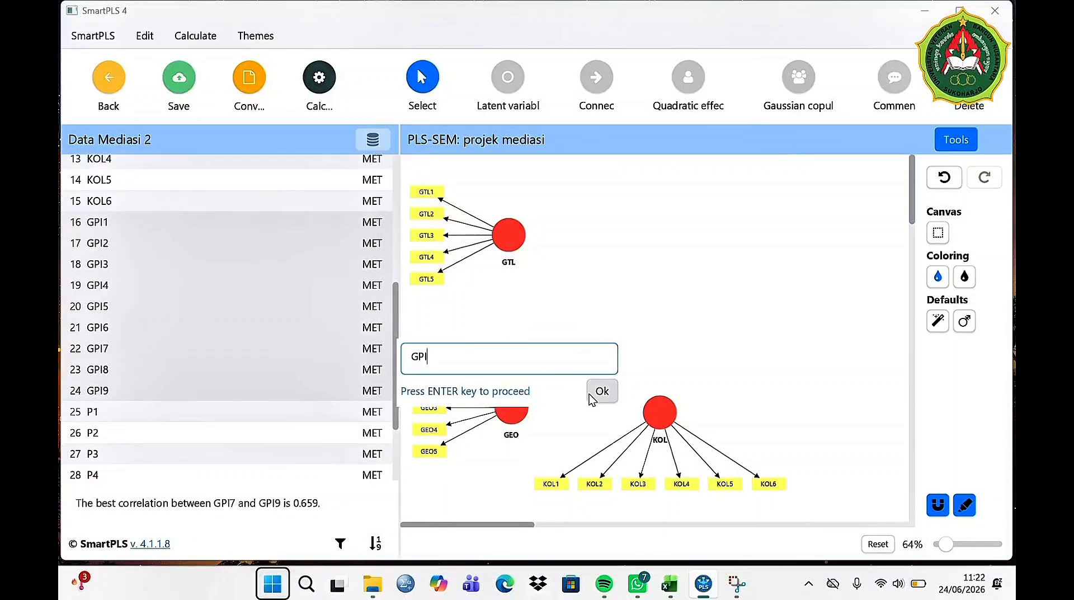
click(601, 391)
- Place GPI well above KOL with its indicators aligned above it, and move GTL slightly down
click(522, 350)
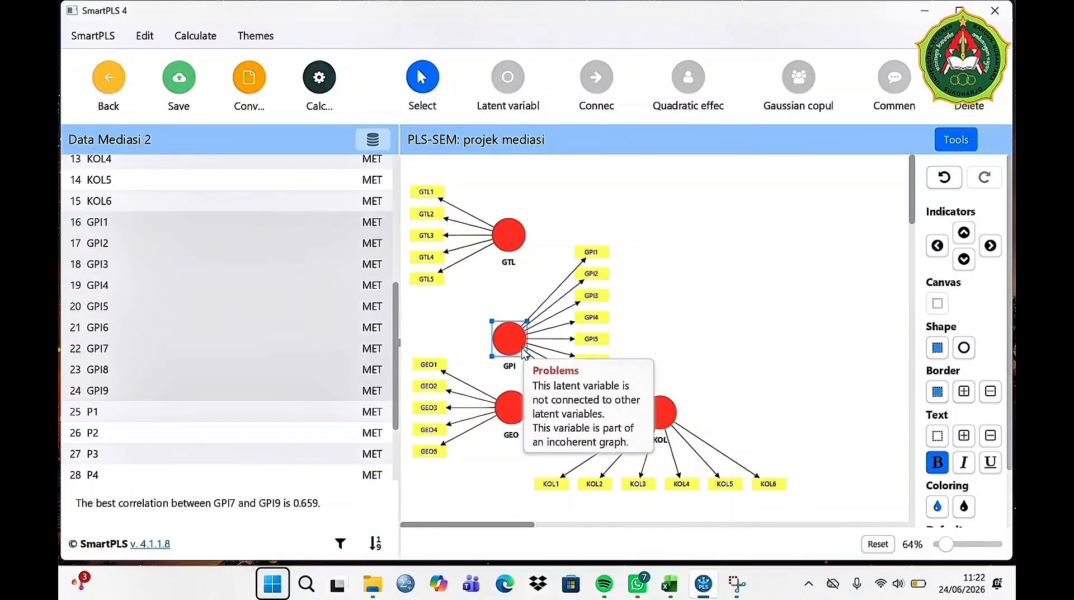
drag(522, 351, 673, 326)
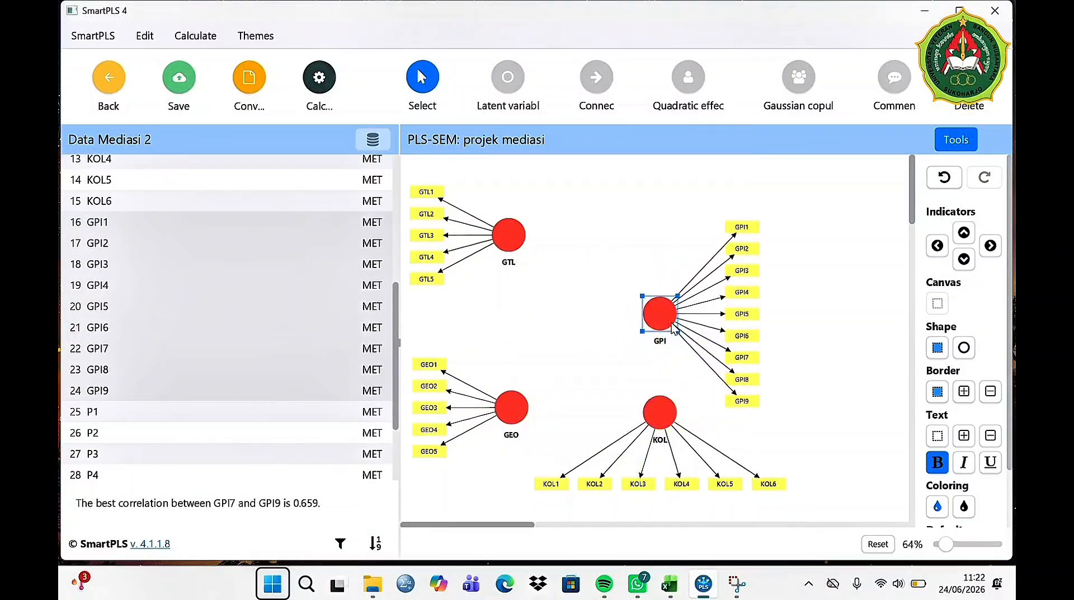
click(963, 234)
drag(666, 326, 670, 250)
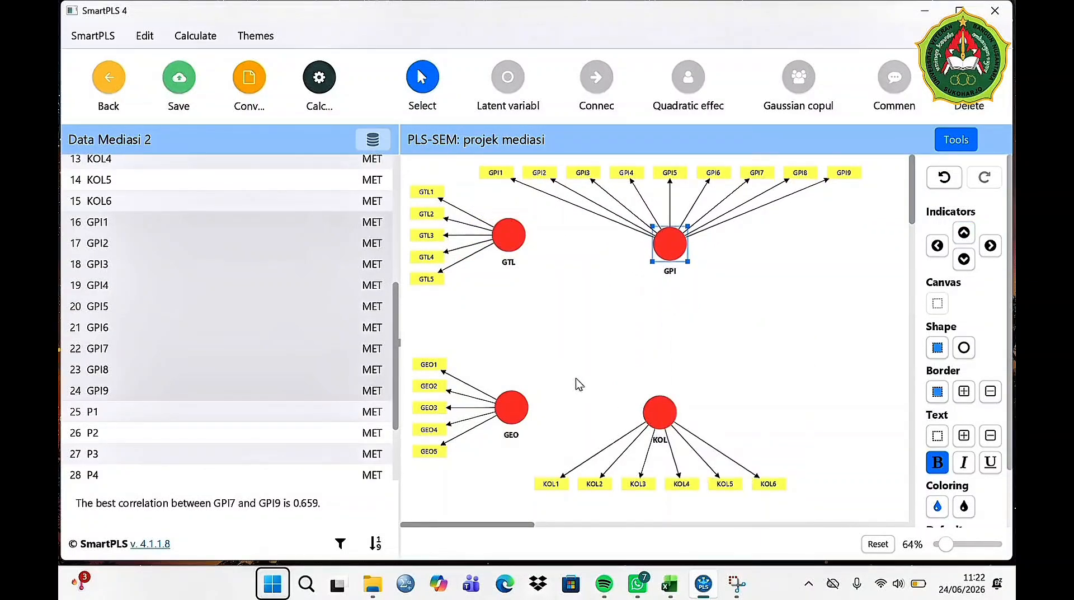
click(510, 233)
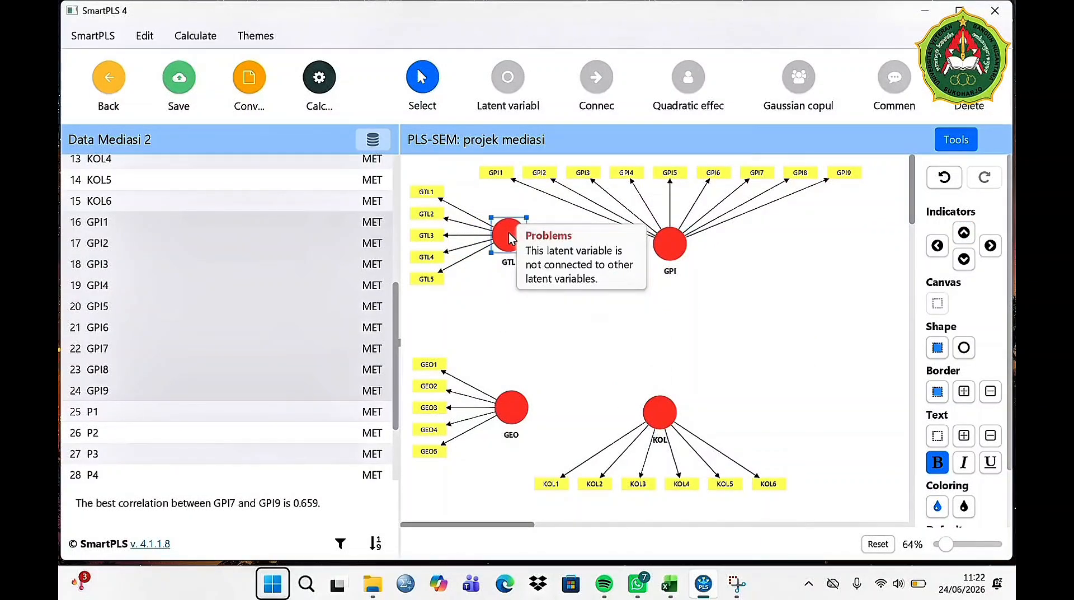
drag(509, 233, 512, 274)
- Select the indicators P1 to P9 in the data file's variable list
scroll(227, 347, down, 1)
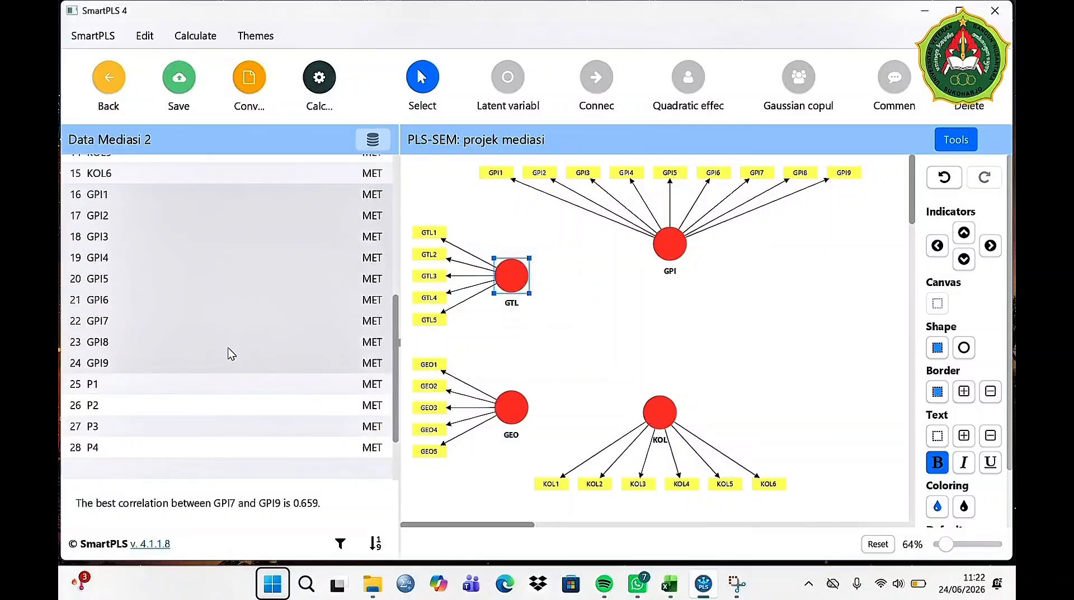
scroll(227, 347, down, 3)
click(218, 306)
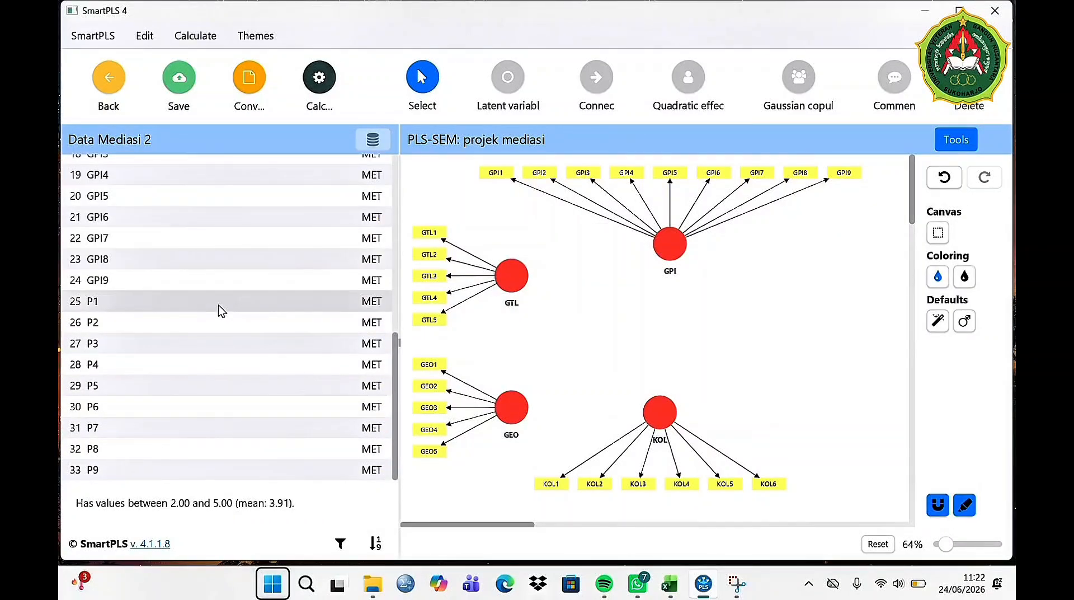
shift+click(167, 473)
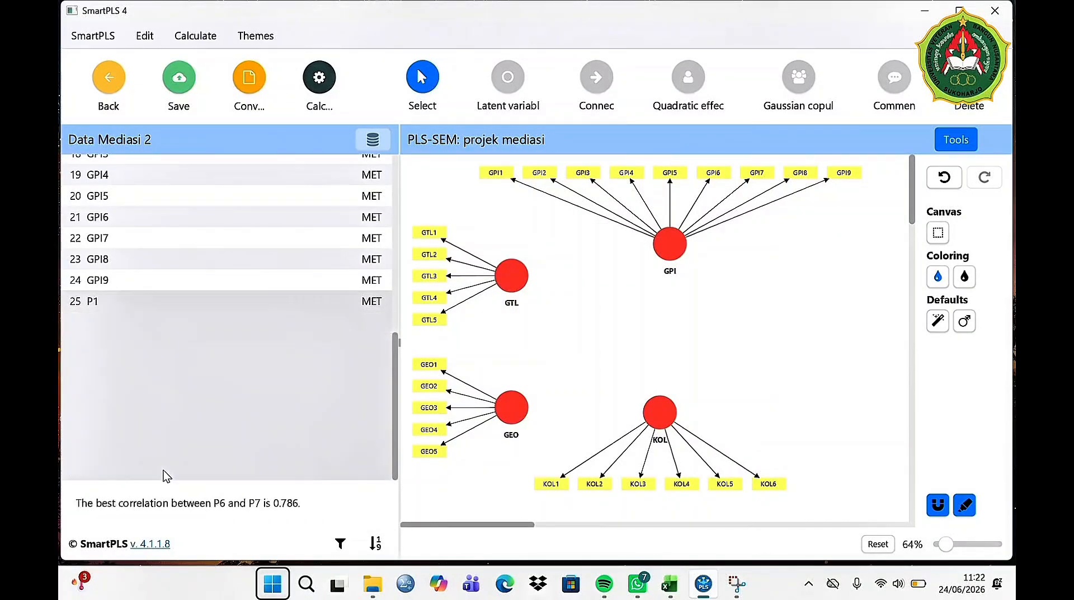
key(shift)
key(shift)
key(shift)
key(shift)
key(shift)
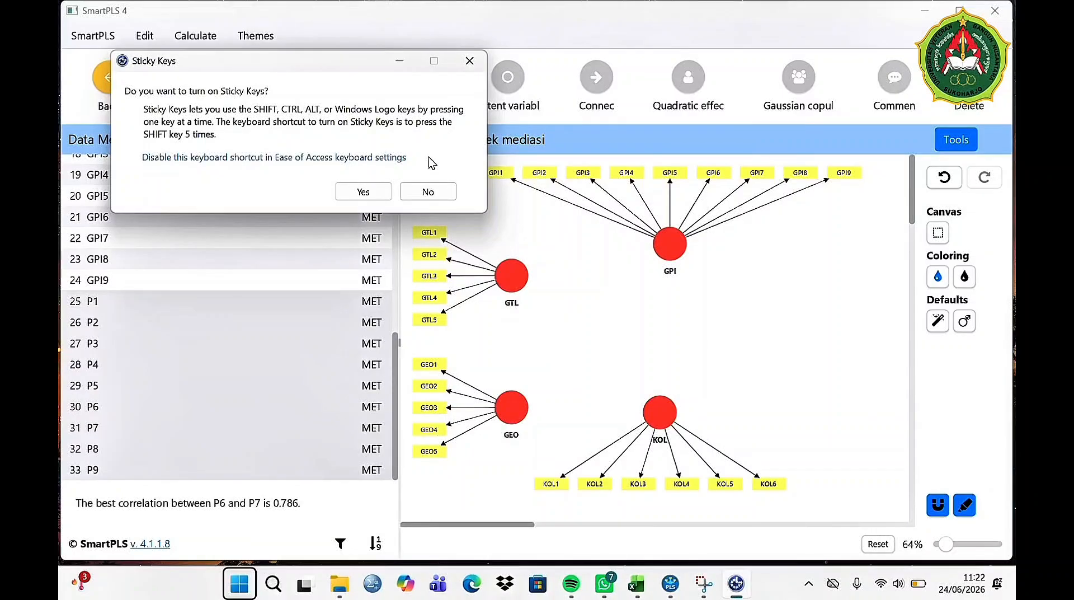
click(470, 60)
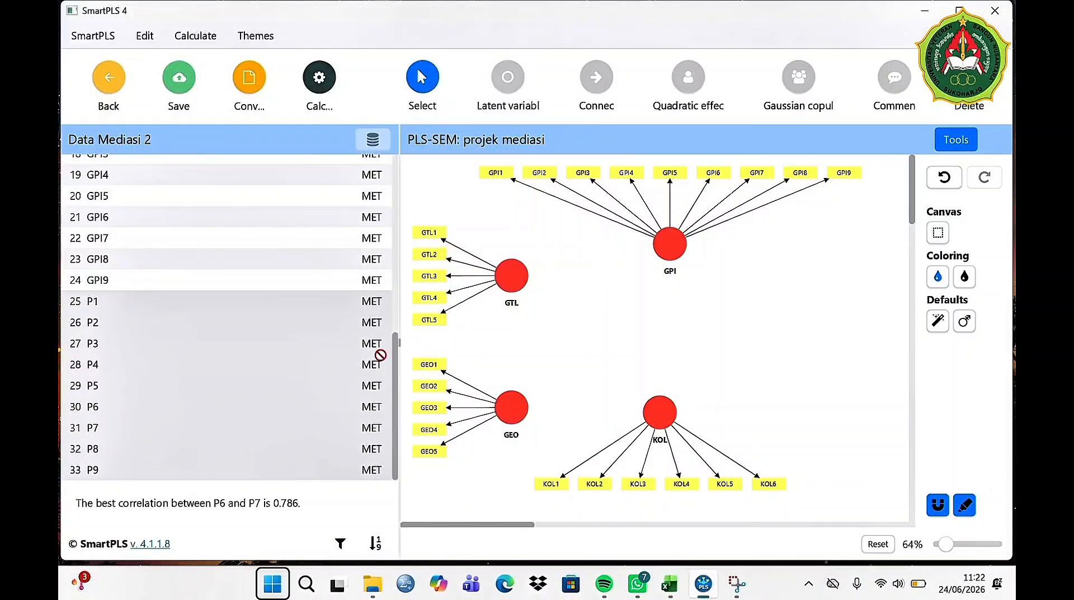
- Add a latent variable named P from the selected indicators P1 to P9 and position it to the right, between GPI and KOL in height
drag(599, 334, 618, 329)
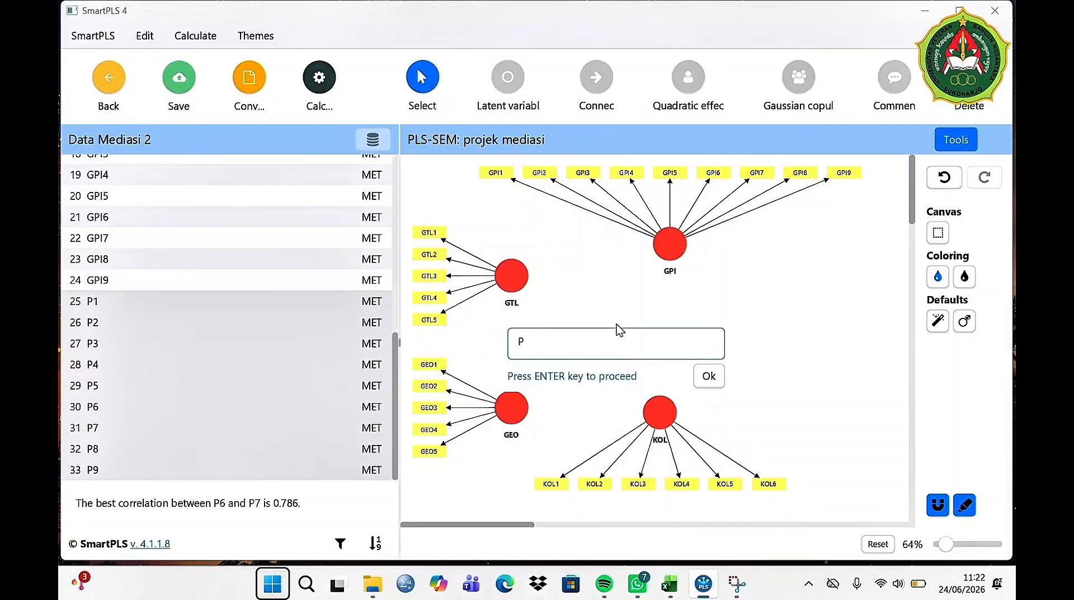
click(709, 376)
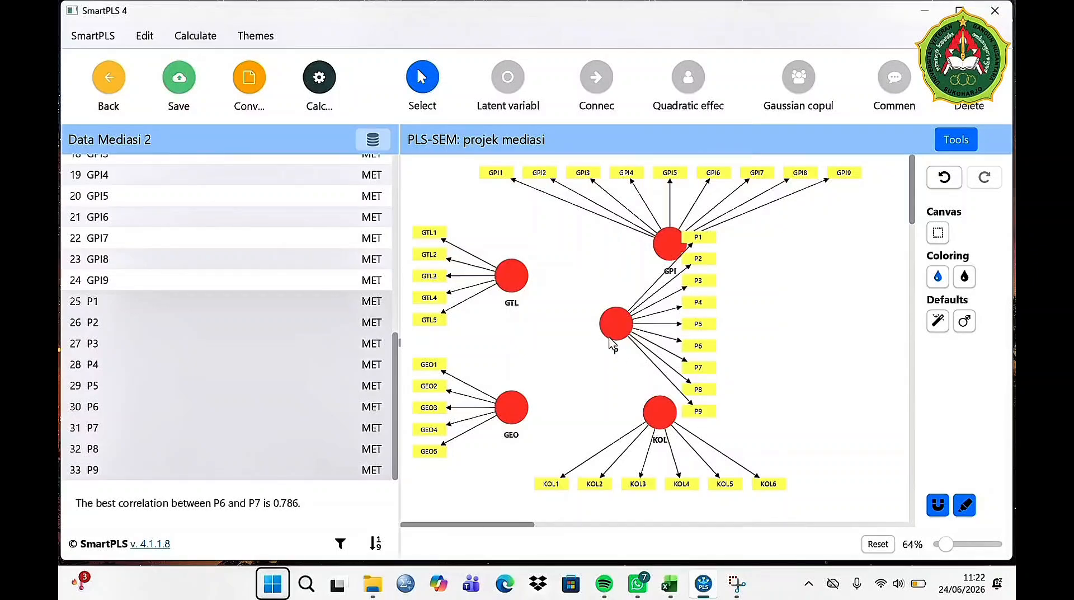
drag(611, 343, 754, 348)
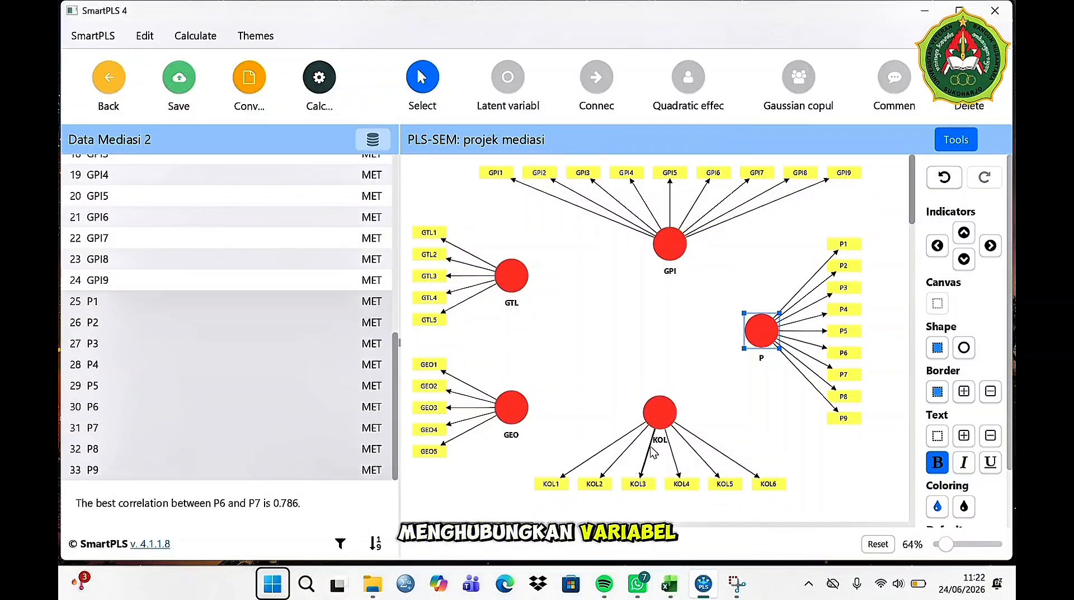
- Connect the independent variables GTL, GEO and KOL to the mediating variable GPI with one path each
click(597, 84)
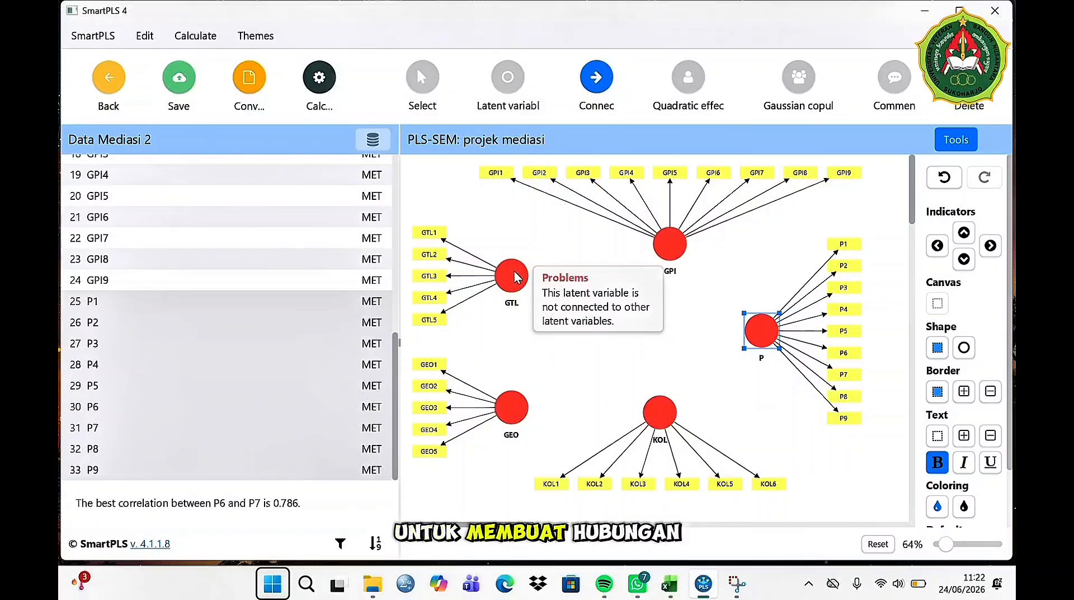
drag(516, 277, 659, 256)
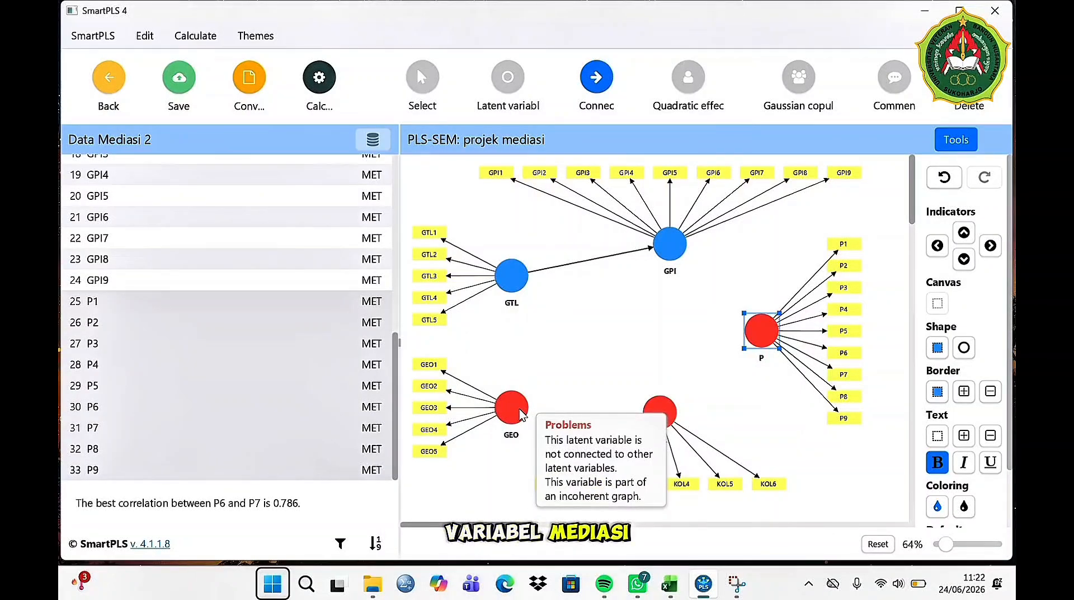
drag(520, 414, 663, 258)
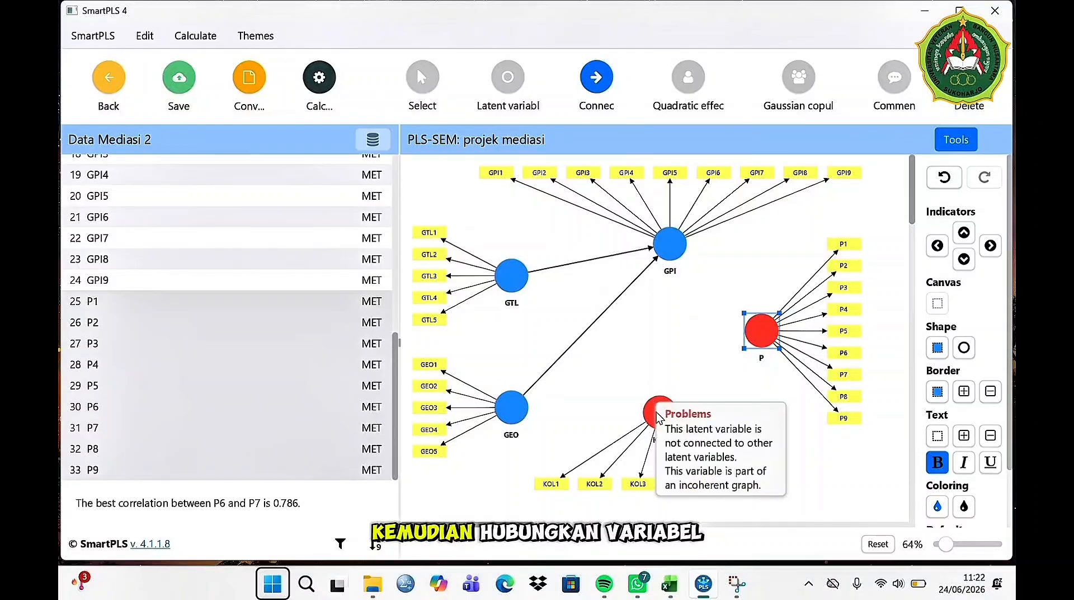
drag(659, 417, 673, 258)
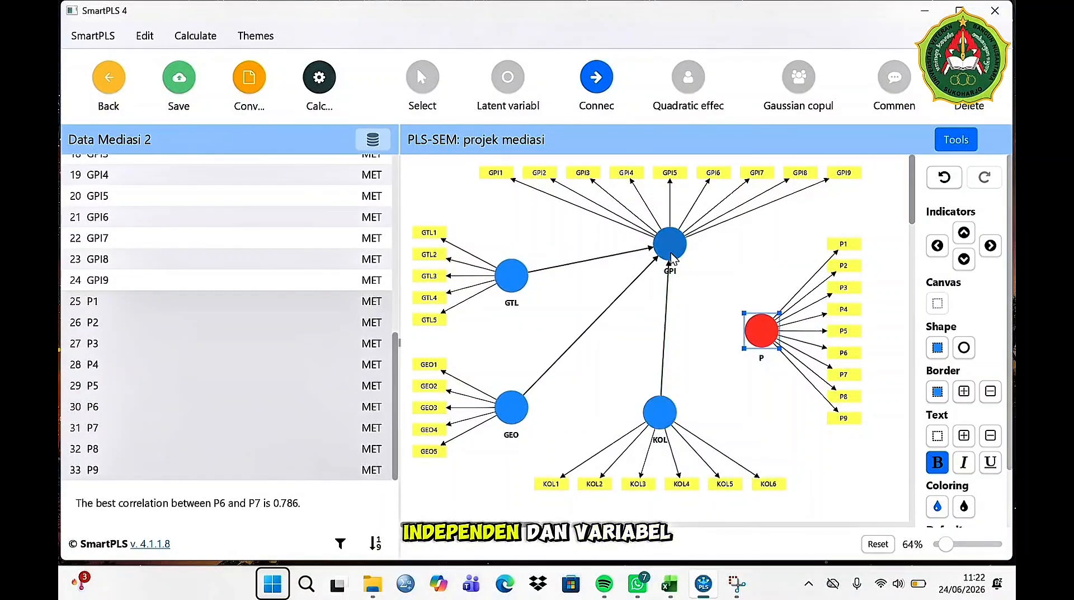
- Draw direct paths to the dependent variable P from GTL, GEO, KOL and the mediator GPI
click(526, 288)
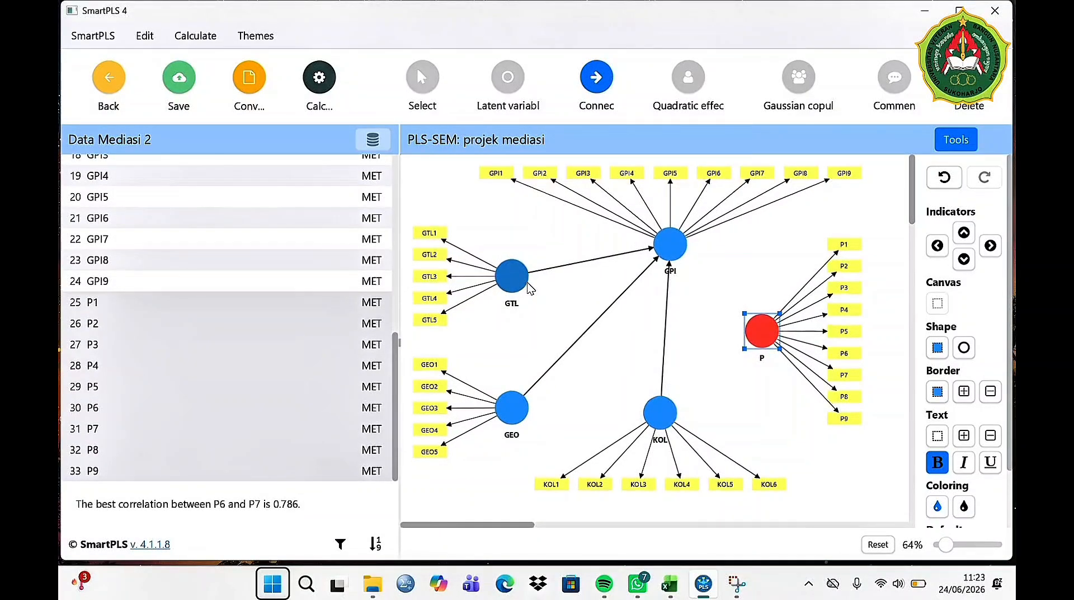
click(754, 330)
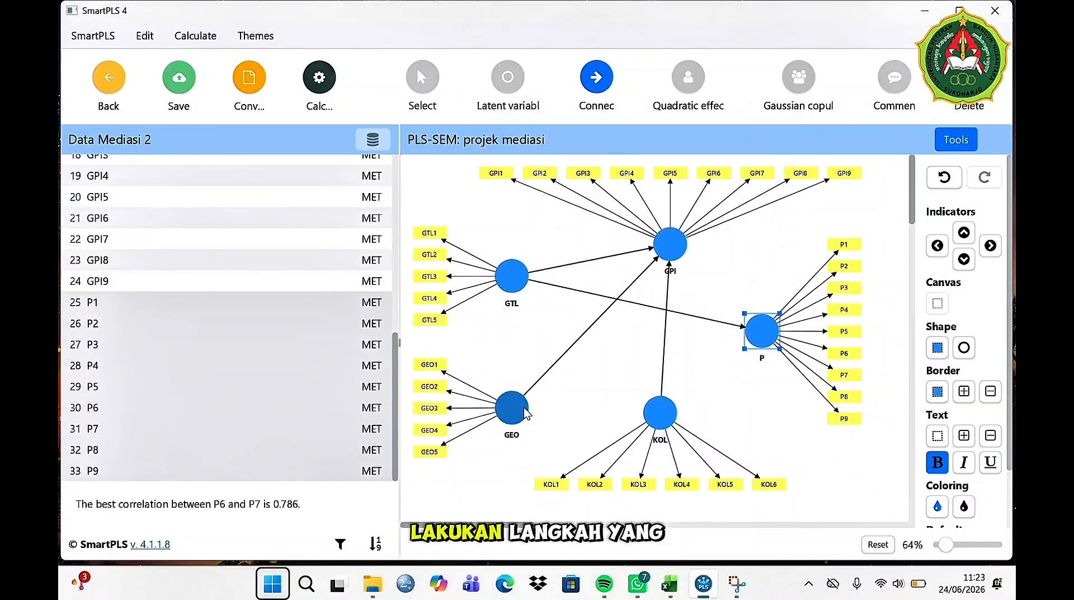
click(746, 331)
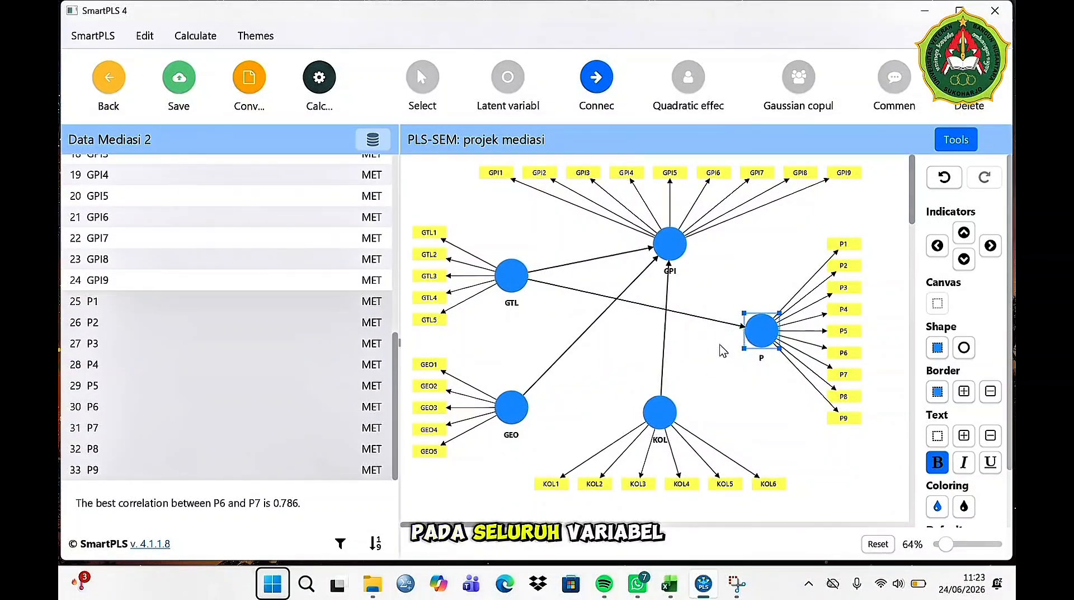
click(513, 407)
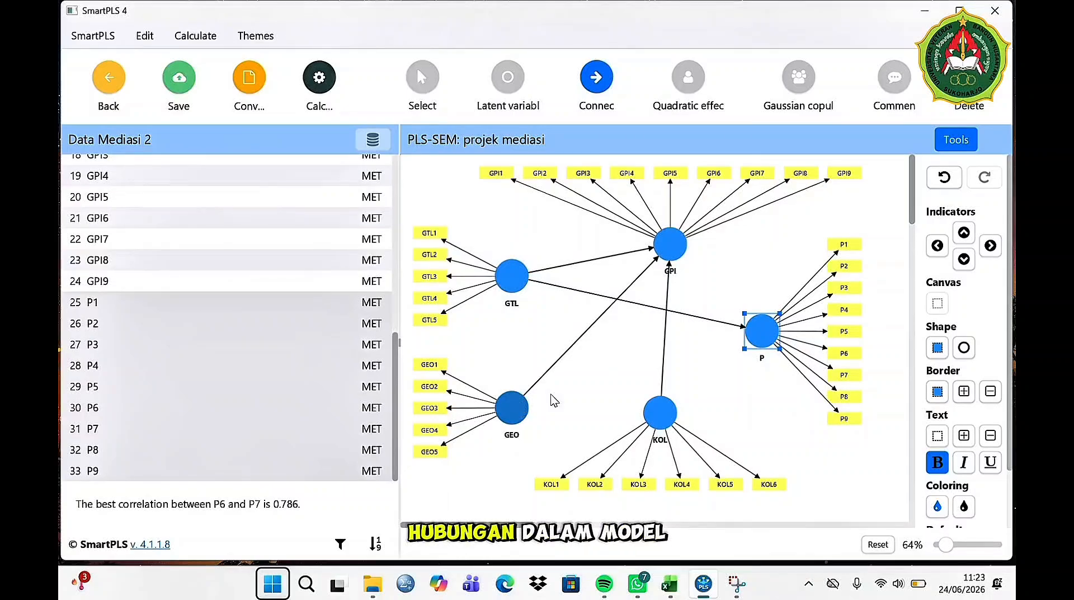
click(747, 342)
click(660, 412)
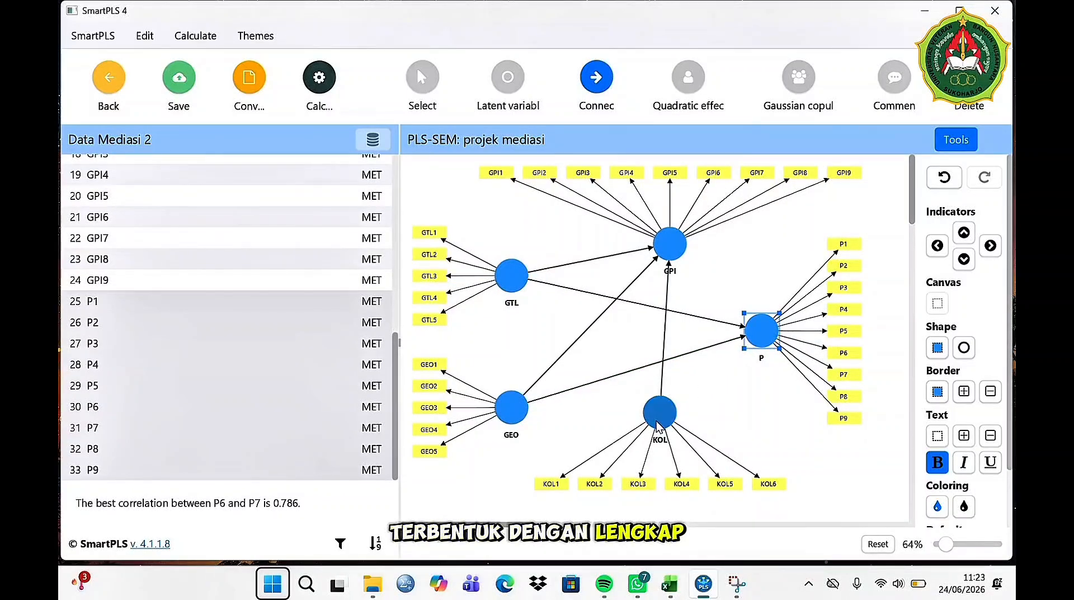
click(753, 338)
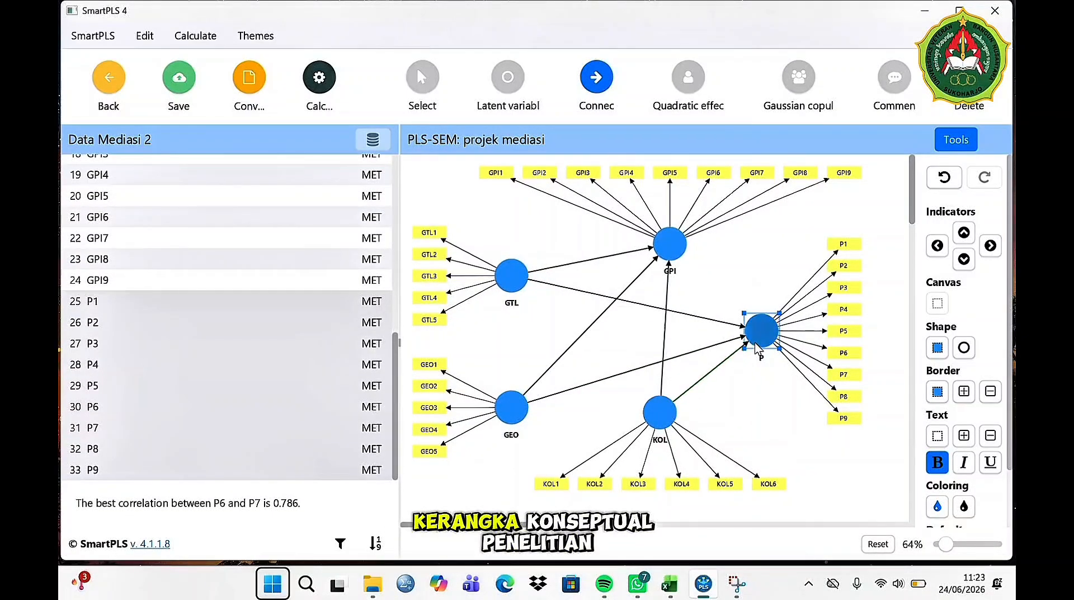
click(674, 254)
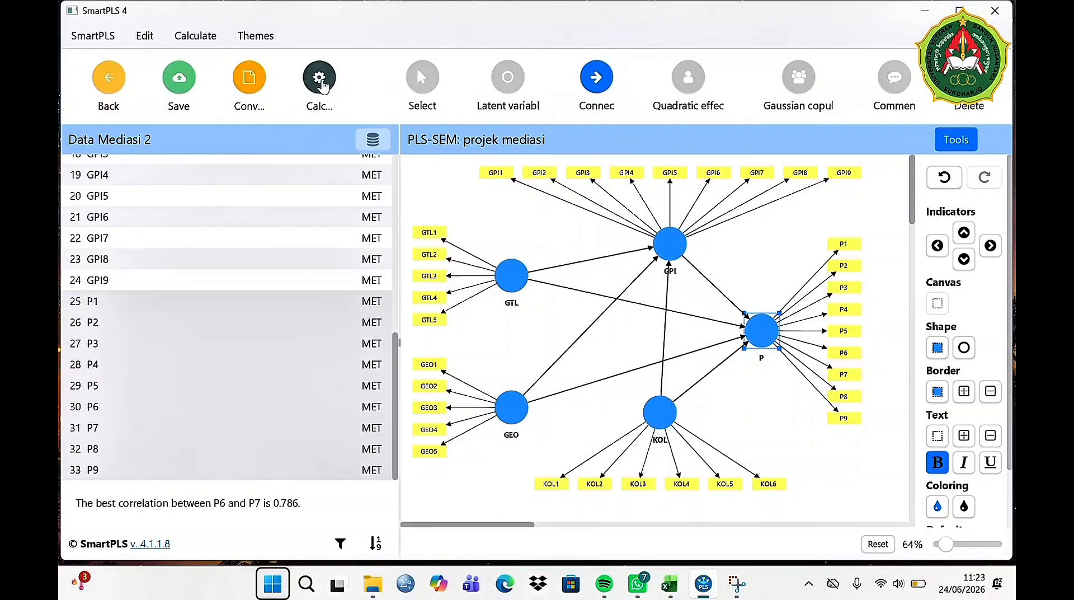
- Run the PLS-SEM algorithm on the mediation model with the path weighting scheme, standardized results and default initial weights, opening the report
click(322, 84)
click(372, 120)
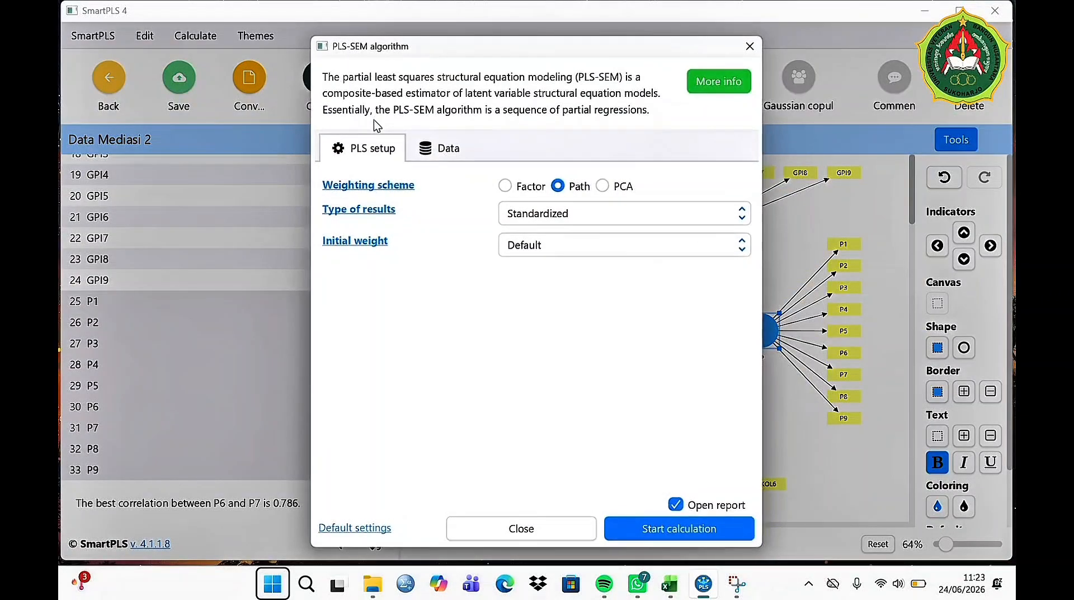
click(661, 529)
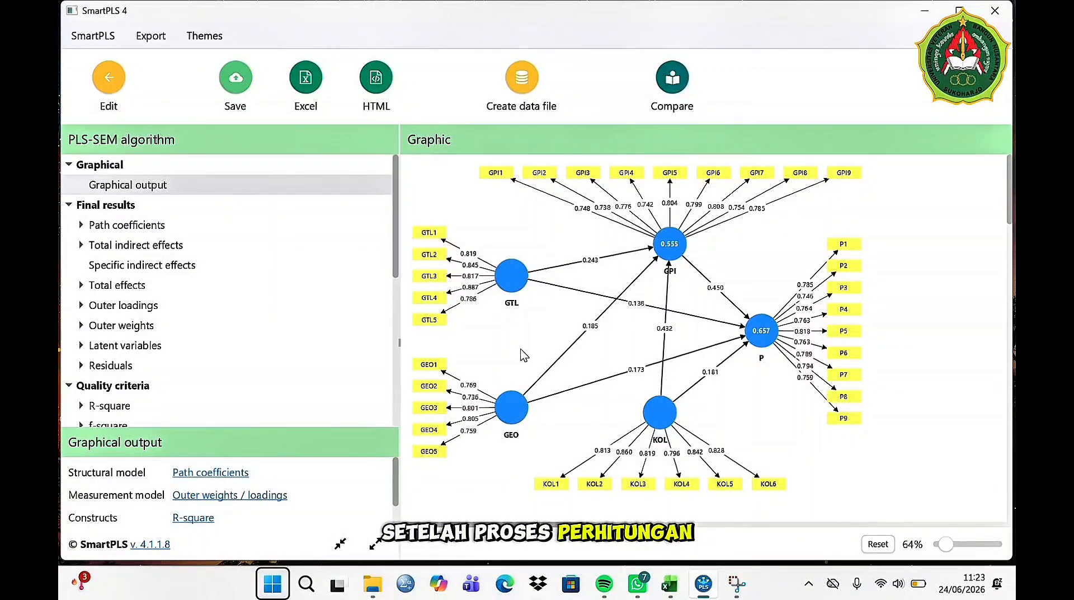
- Examine the outer loadings matrix for all indicators of GEO, GPI, GTL, KOL and P
click(128, 311)
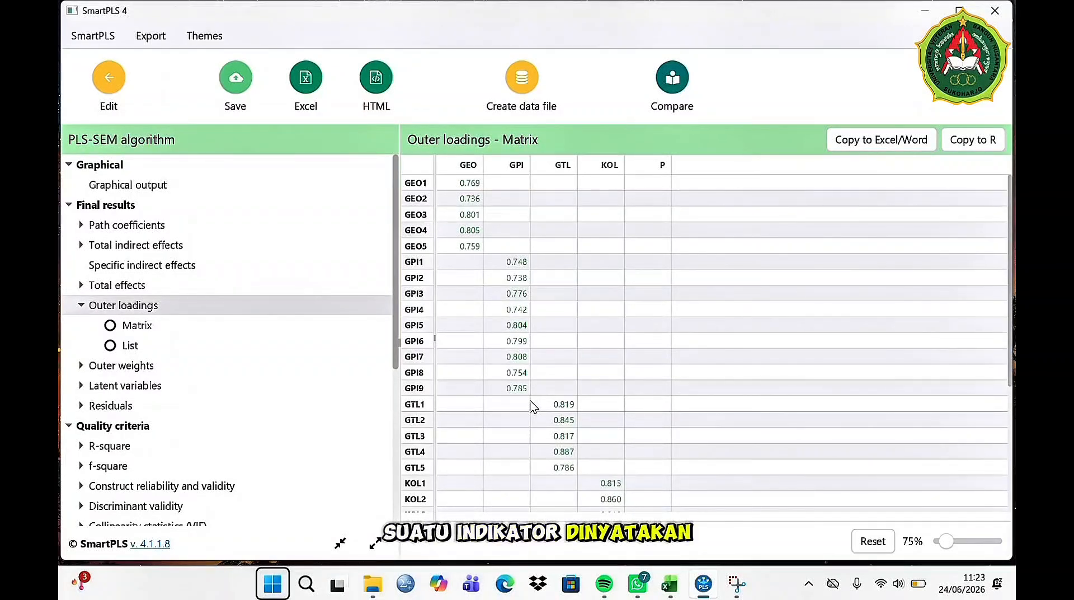
scroll(532, 407, down, 2)
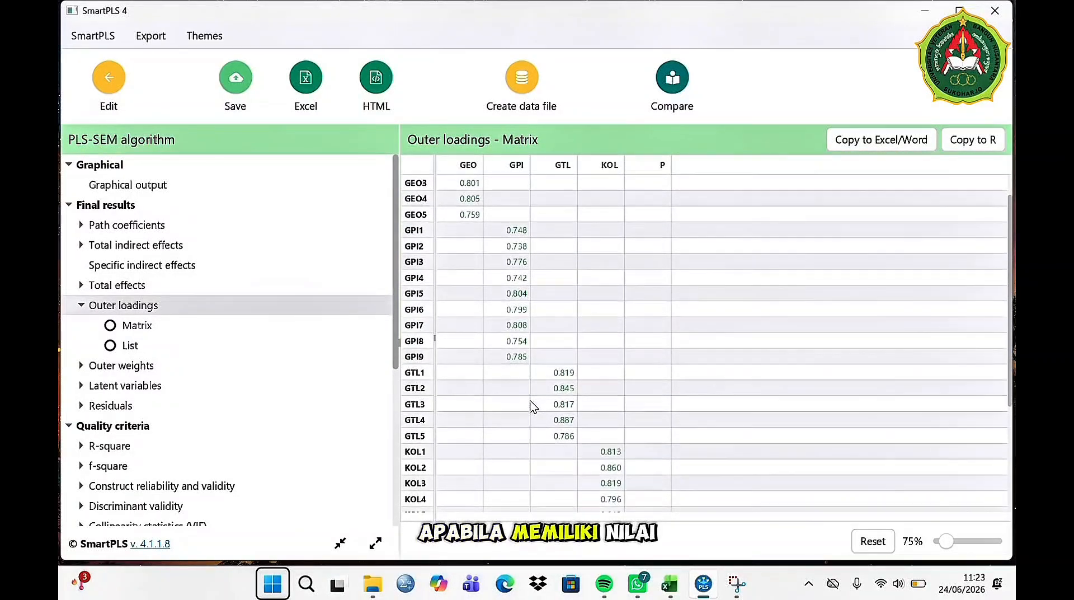
scroll(531, 406, down, 6)
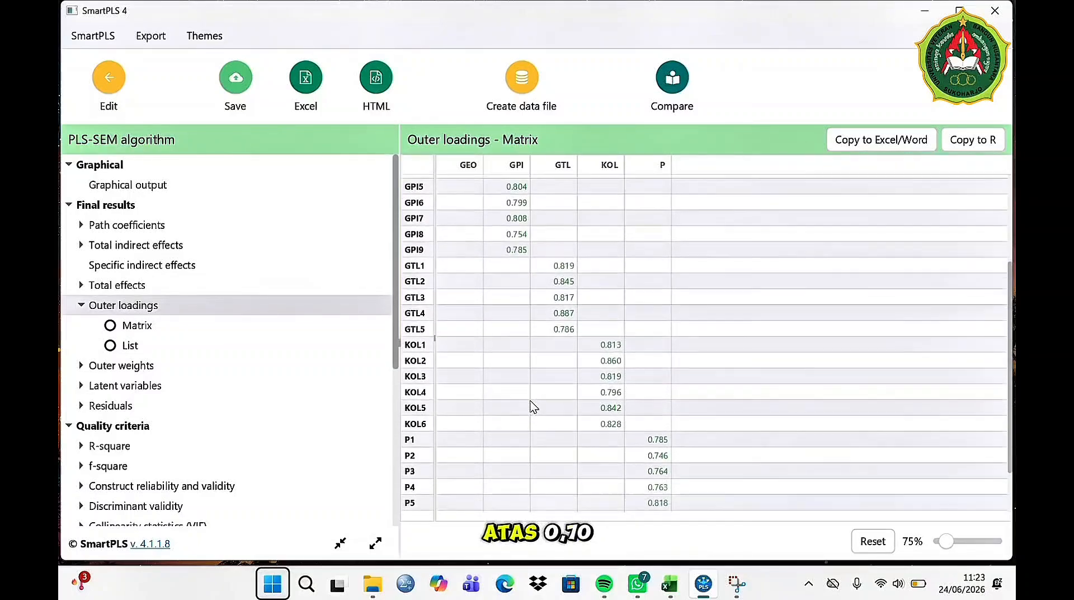
scroll(532, 407, down, 2)
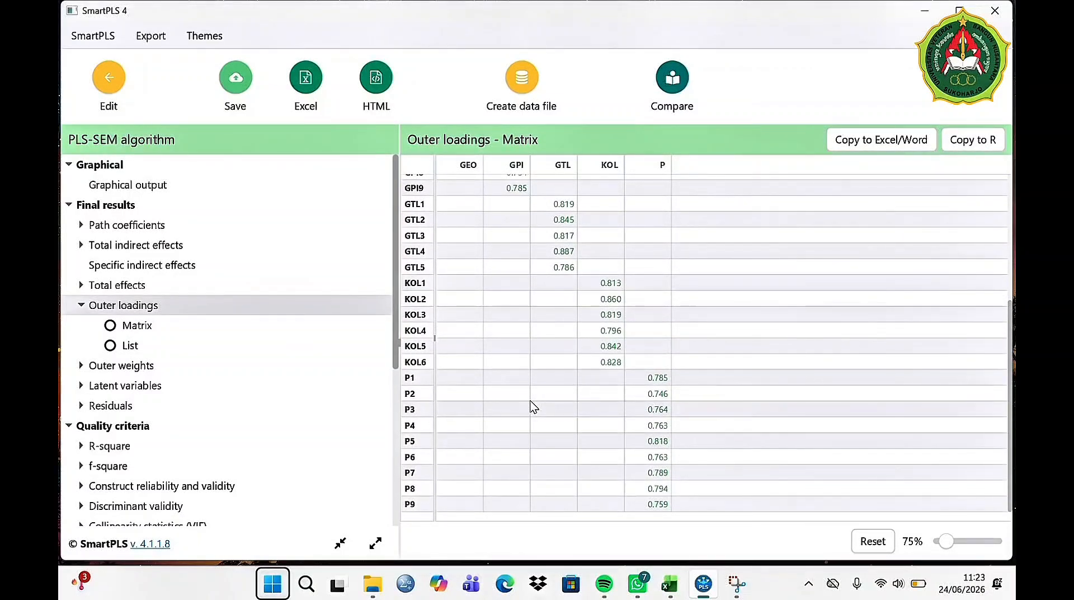
scroll(532, 407, up, 10)
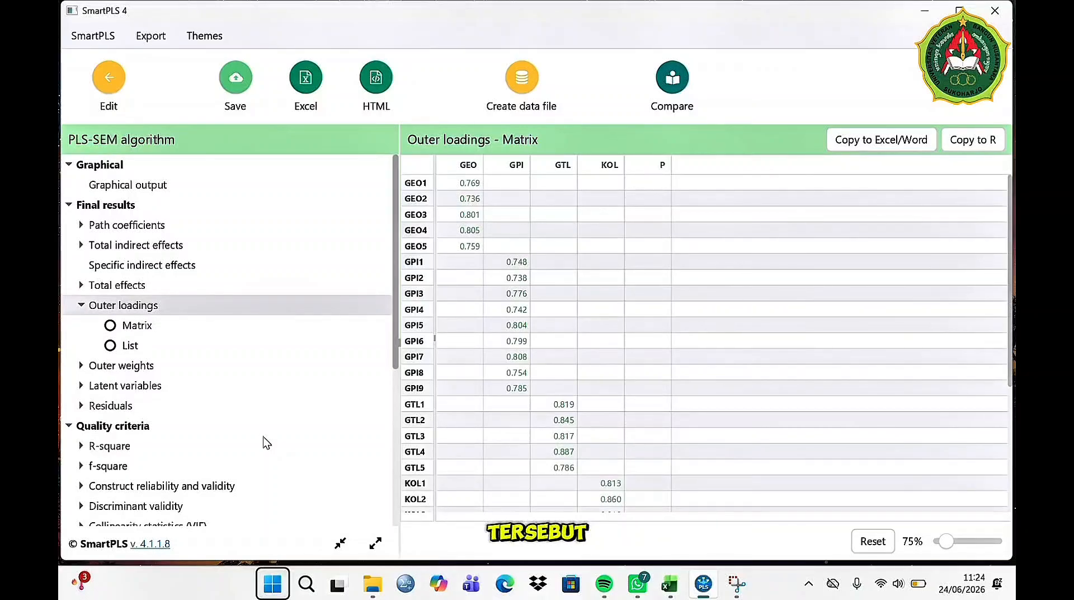
- Review the construct reliability and validity overview, and check discriminant validity with the HTMT matrix and Fornell-Larcker criterion
click(205, 487)
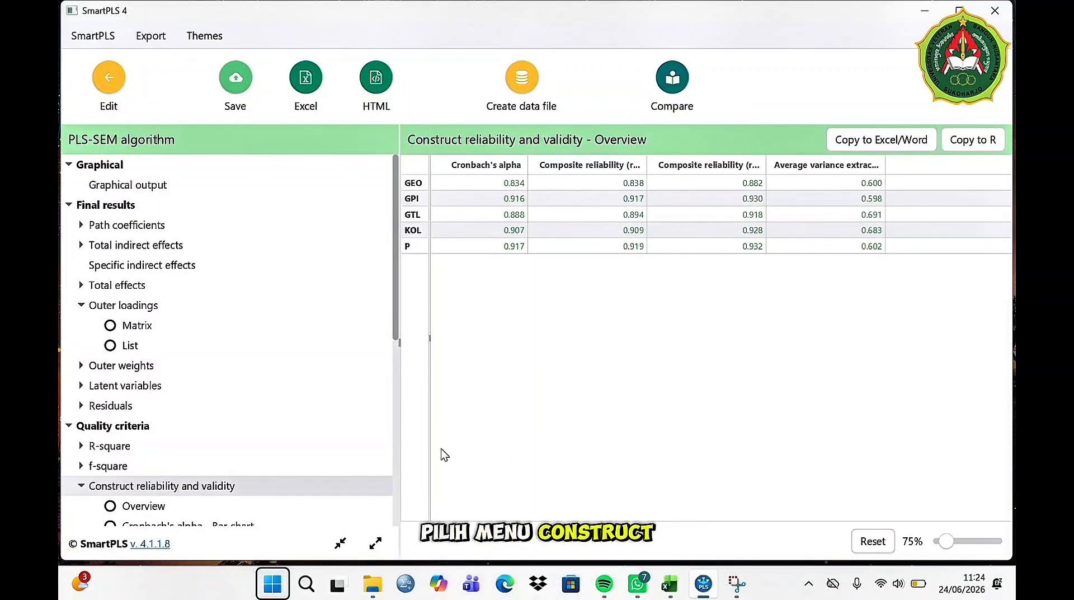
scroll(338, 484, down, 5)
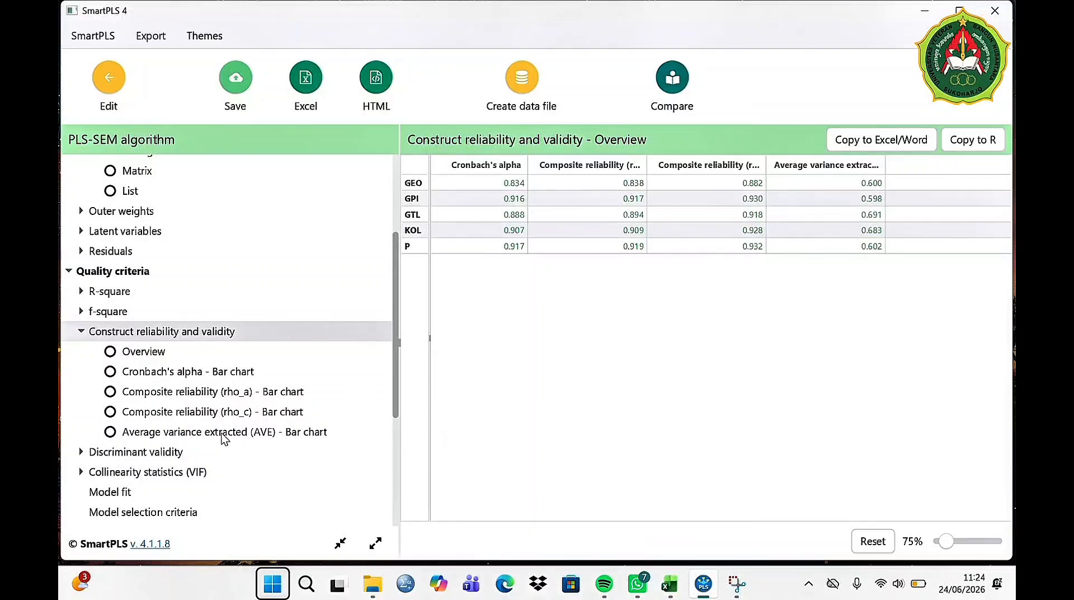
click(141, 455)
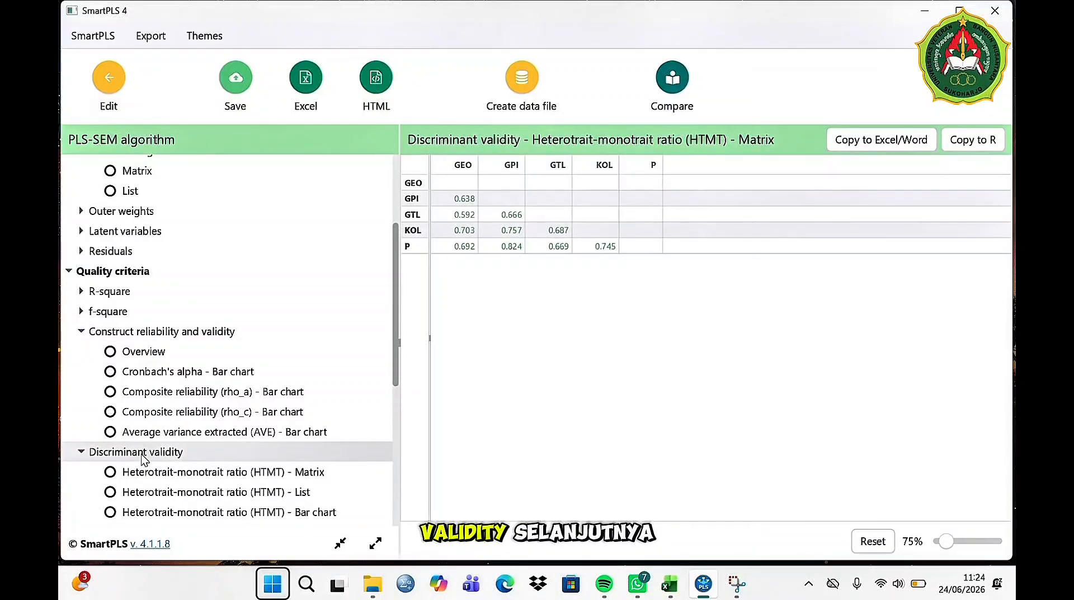
scroll(143, 457, down, 3)
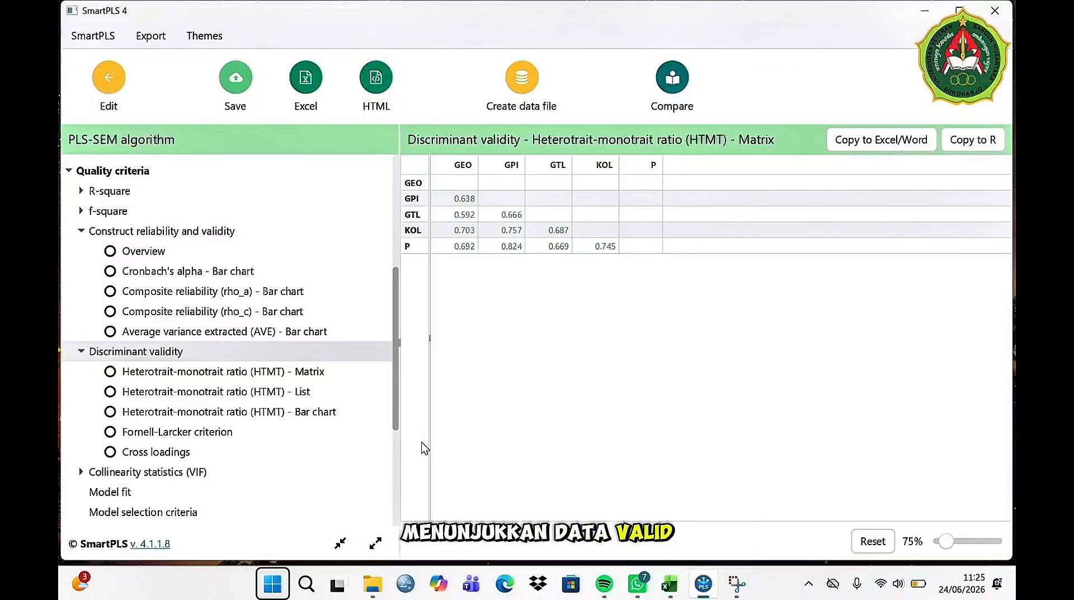
click(123, 437)
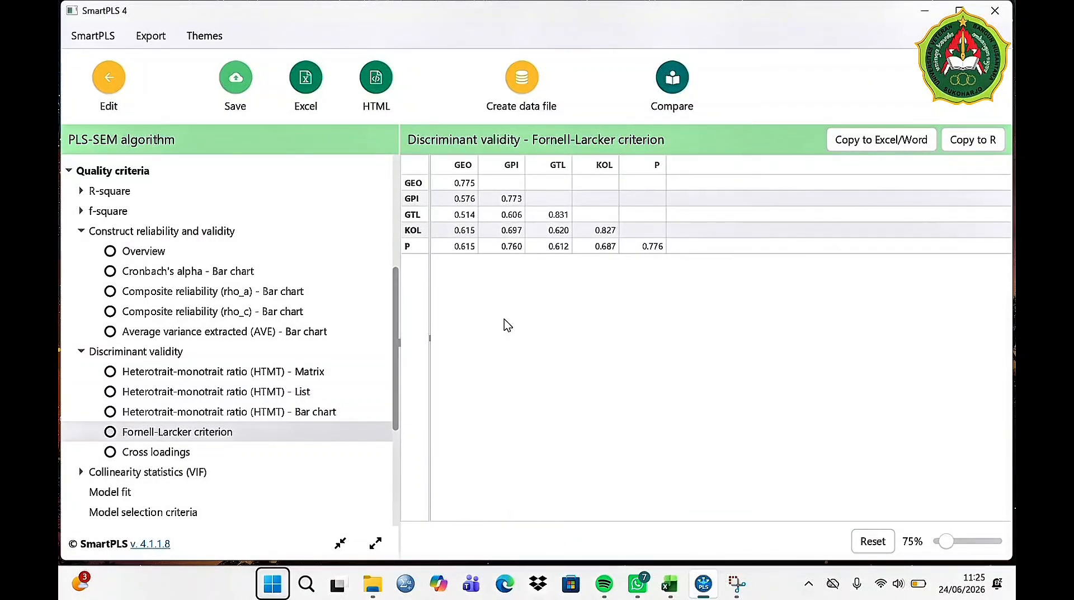
- Return to the model and run bootstrapping with 5000 subsamples, percentile bootstrap, a two-tailed test, significance level 0.05 and a fixed seed
click(116, 83)
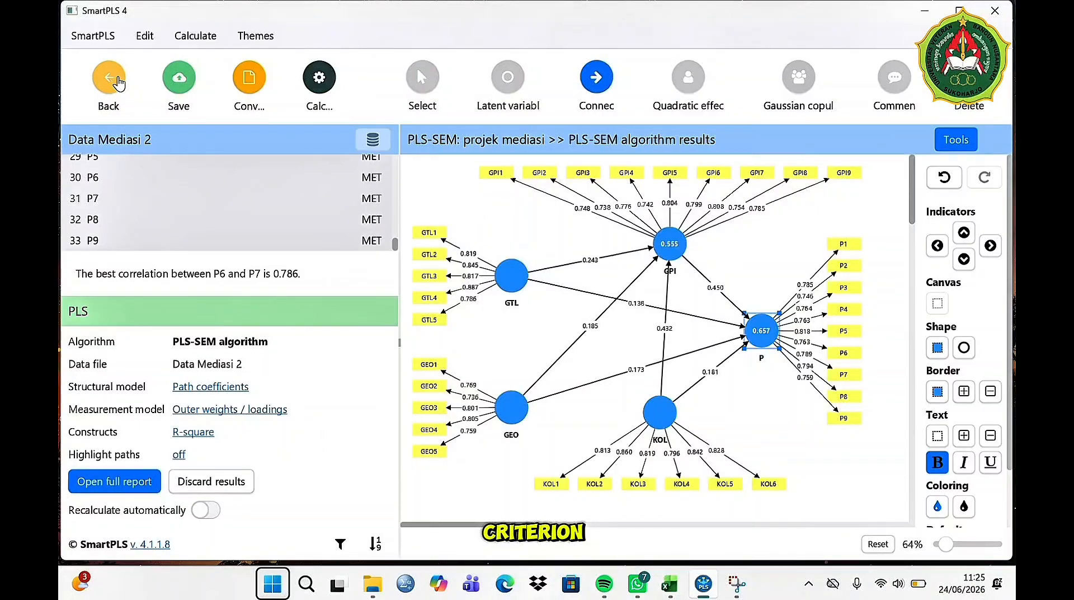
click(316, 89)
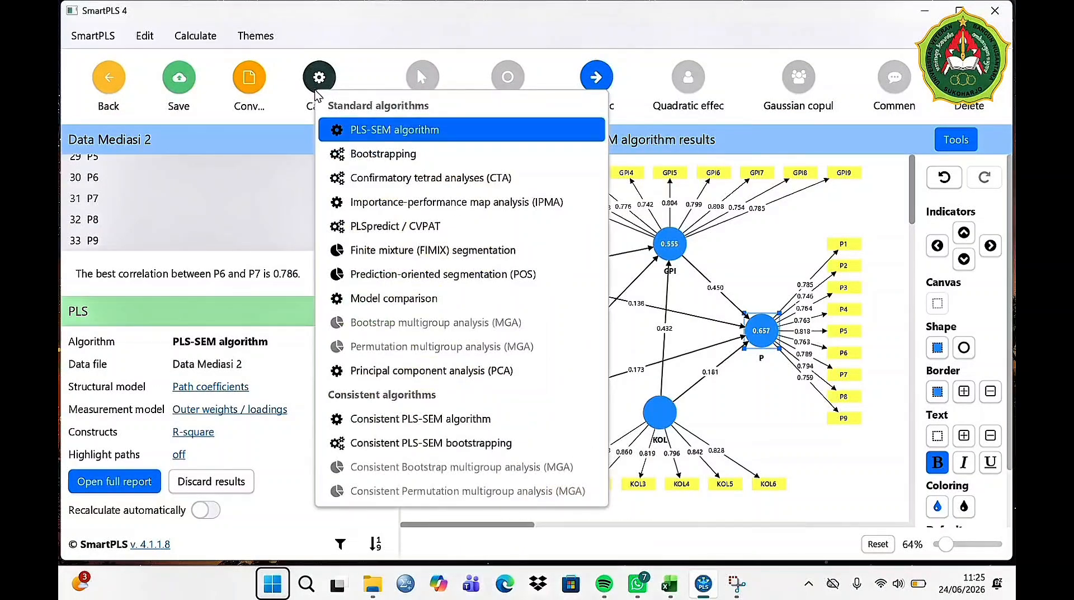
click(374, 157)
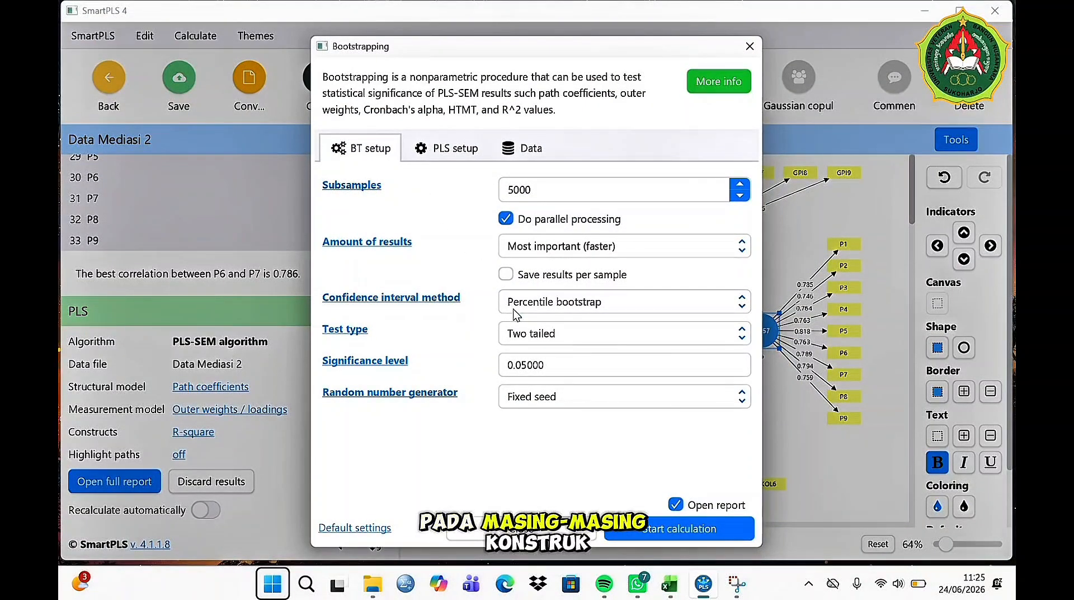
click(663, 527)
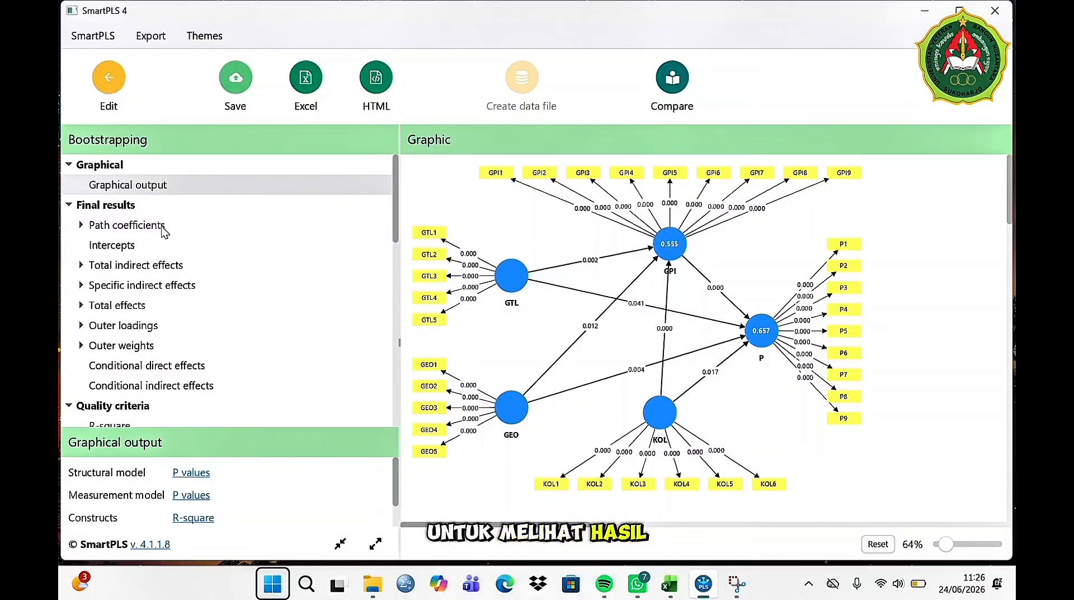
- Review the bootstrapped path coefficients and specific indirect effects with their T and p values, and minimize the results window
click(126, 225)
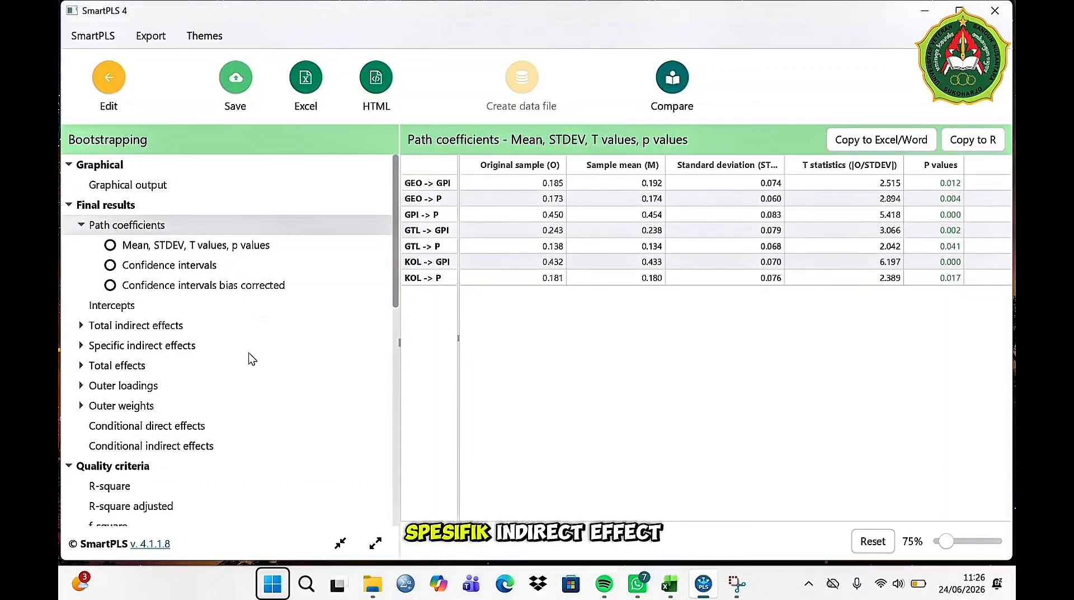
click(192, 345)
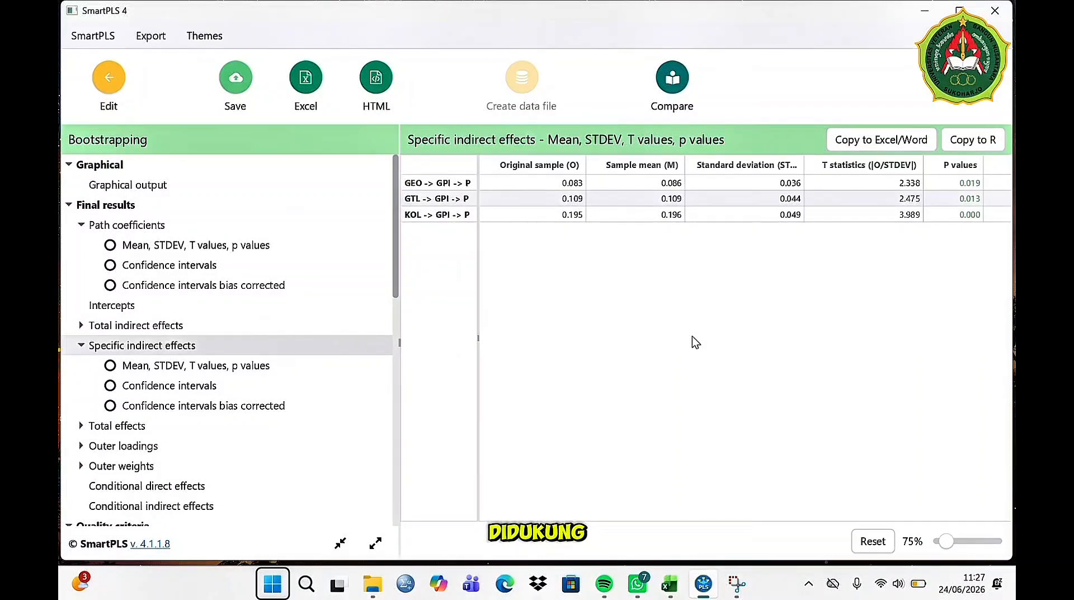
click(927, 11)
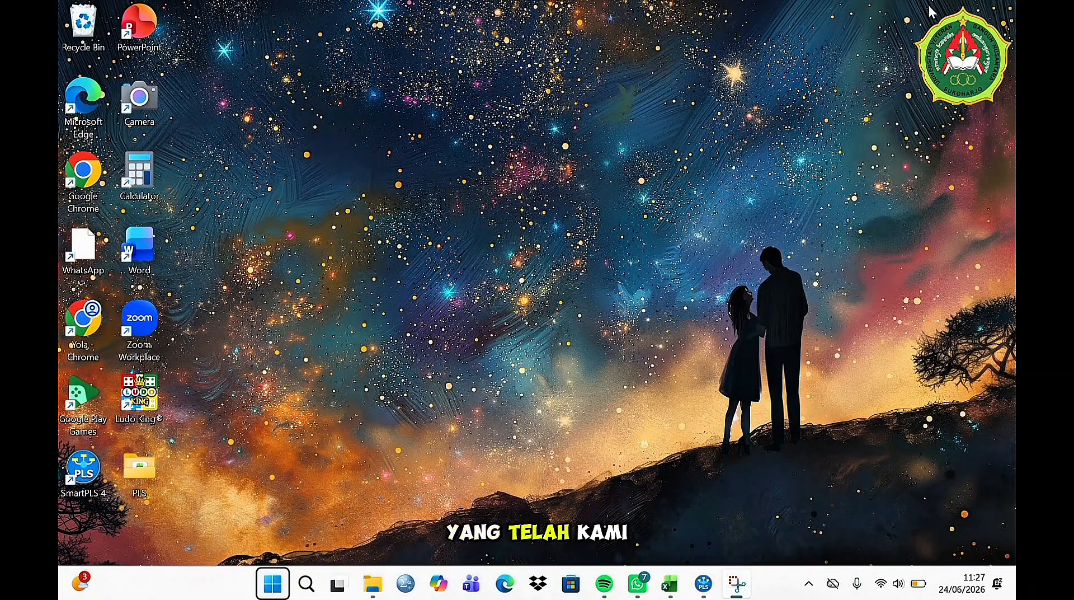